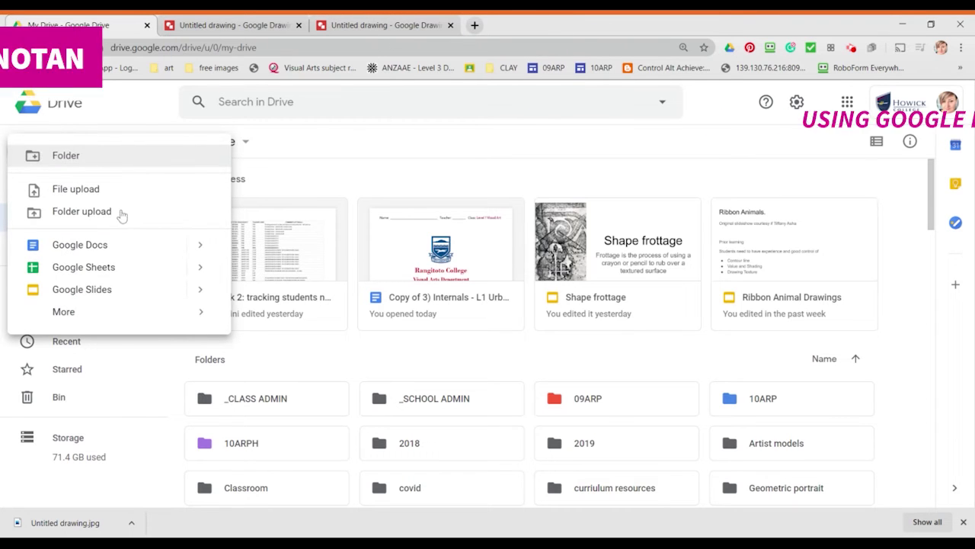
Step: Create a new untitled Google Drawing from Drive's New > More menu
mouse_move(157, 316)
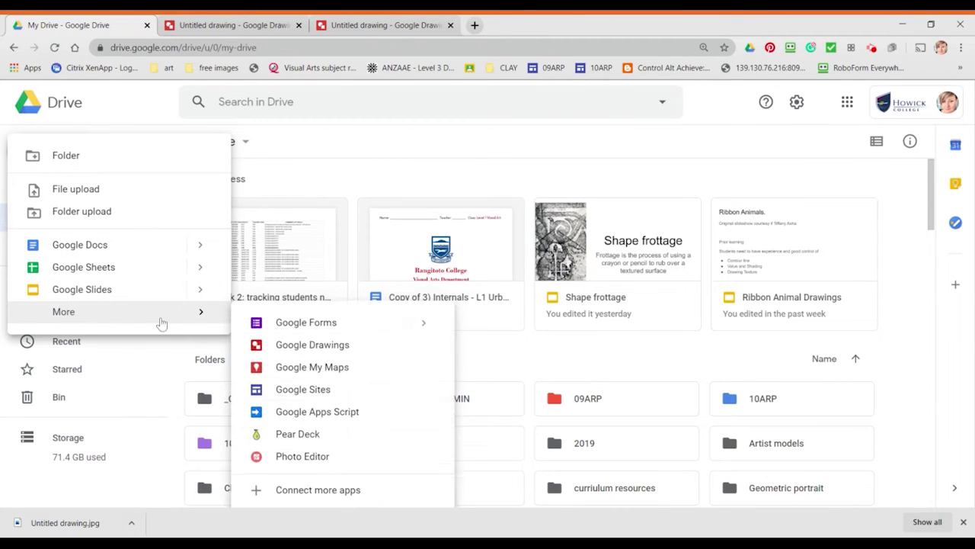
left_click(312, 348)
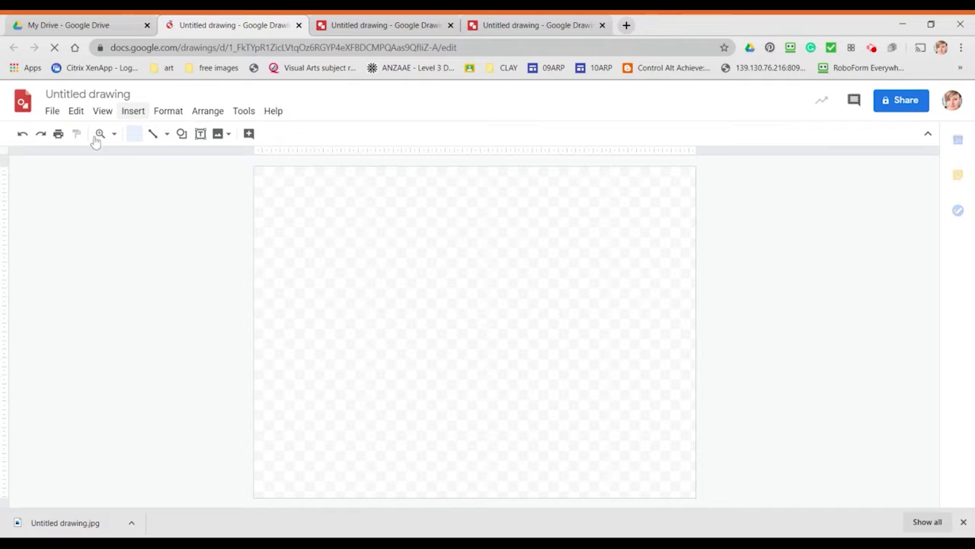
Step: Draw a rectangle centred on the page and give it a solid black fill
left_click(181, 134)
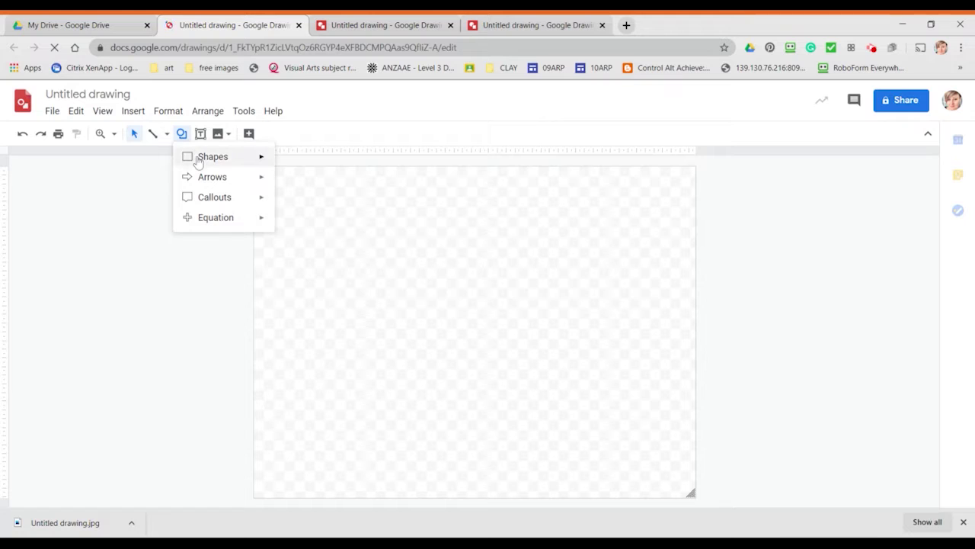
mouse_move(199, 160)
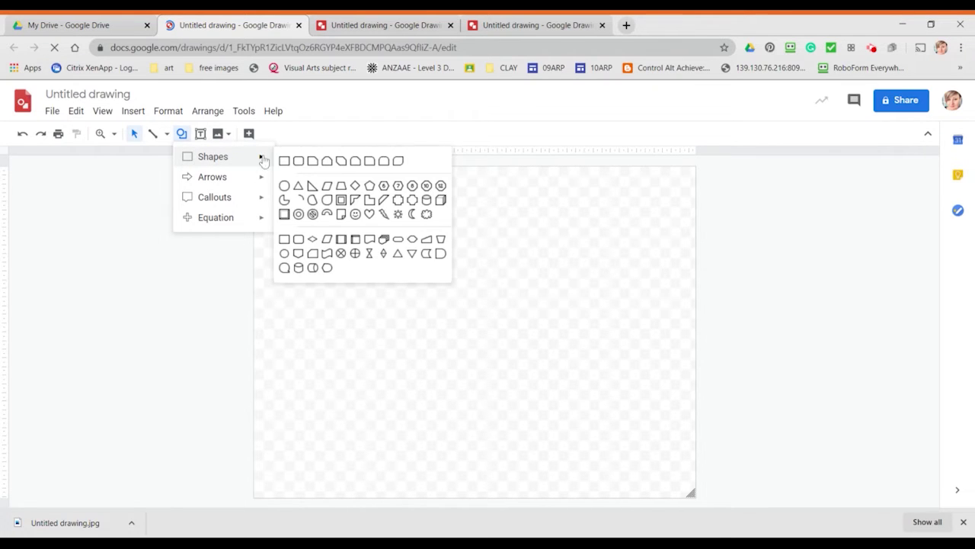
left_click(283, 161)
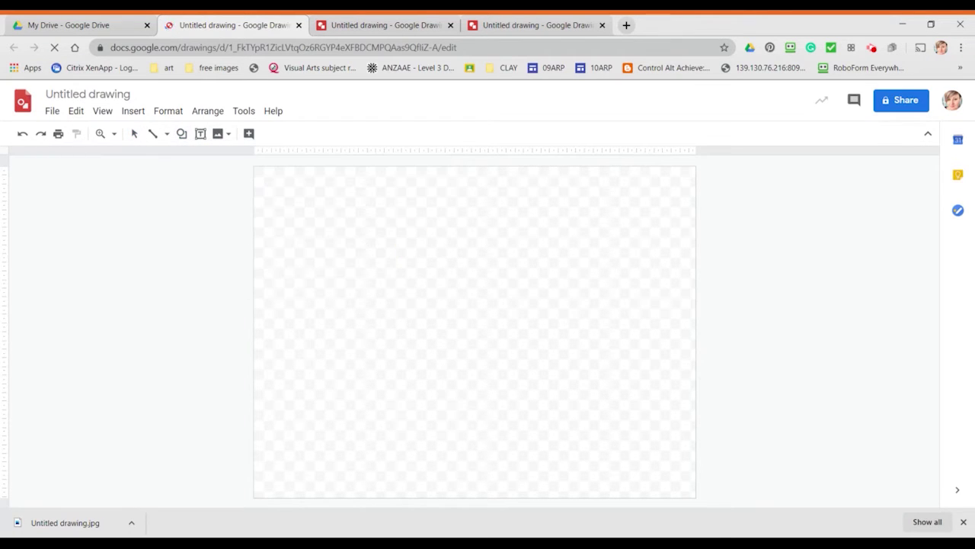
left_click_drag(356, 249, 563, 416)
left_click_drag(445, 339, 489, 334)
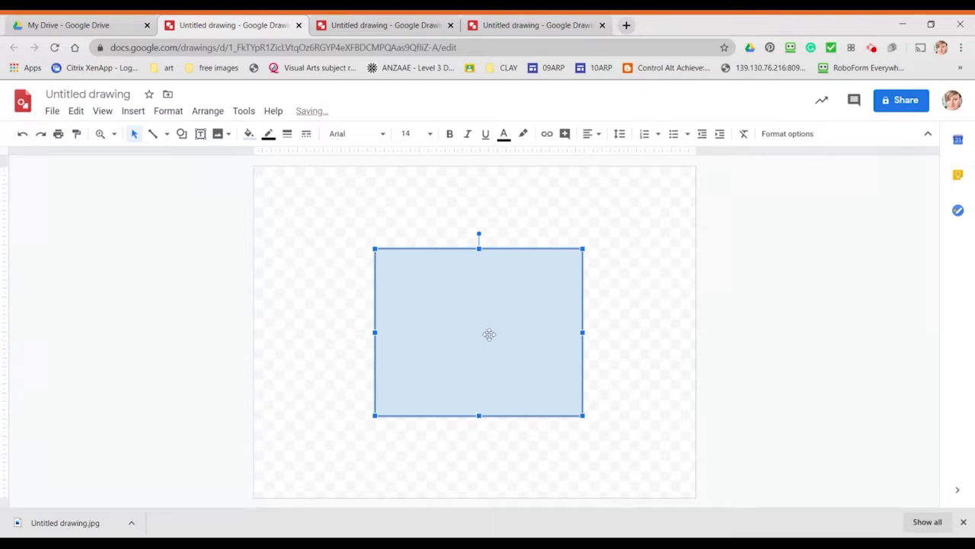
left_click(249, 134)
left_click(255, 200)
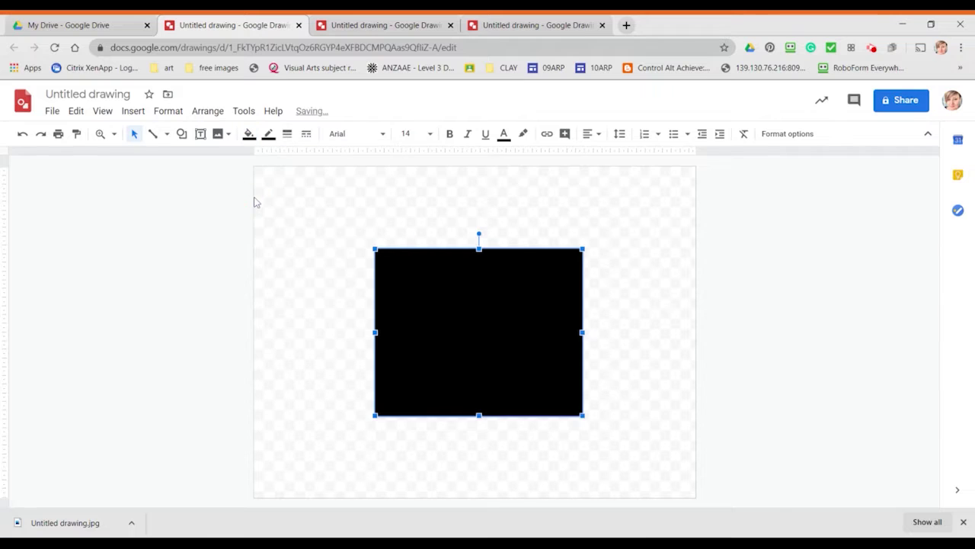
left_click(750, 229)
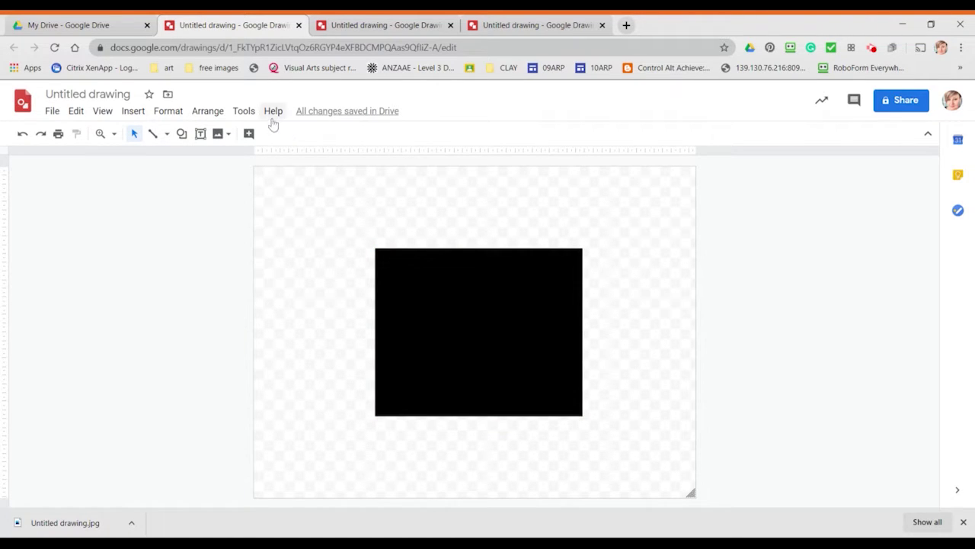
Step: Trace a closed V-shaped polyline down from the square's top edge and fill it white
left_click(166, 134)
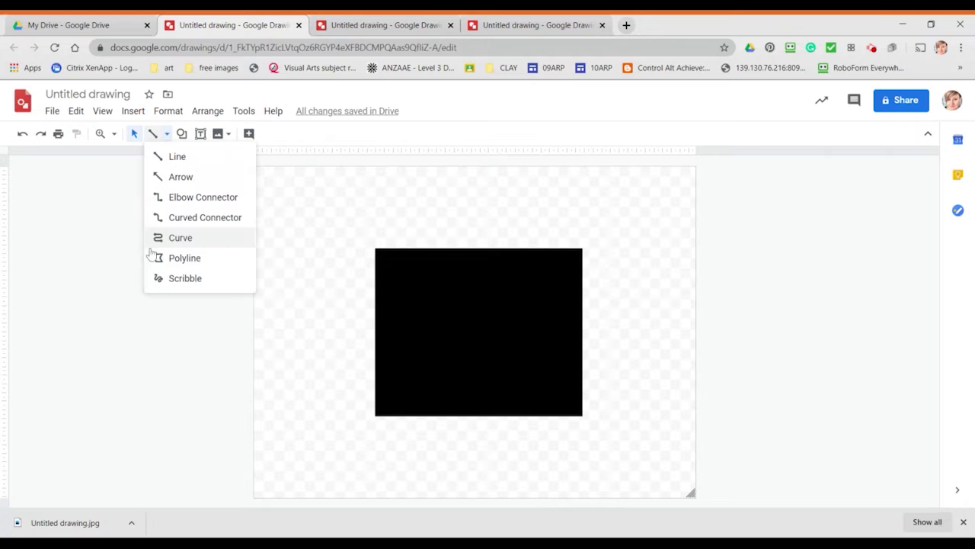
left_click(176, 259)
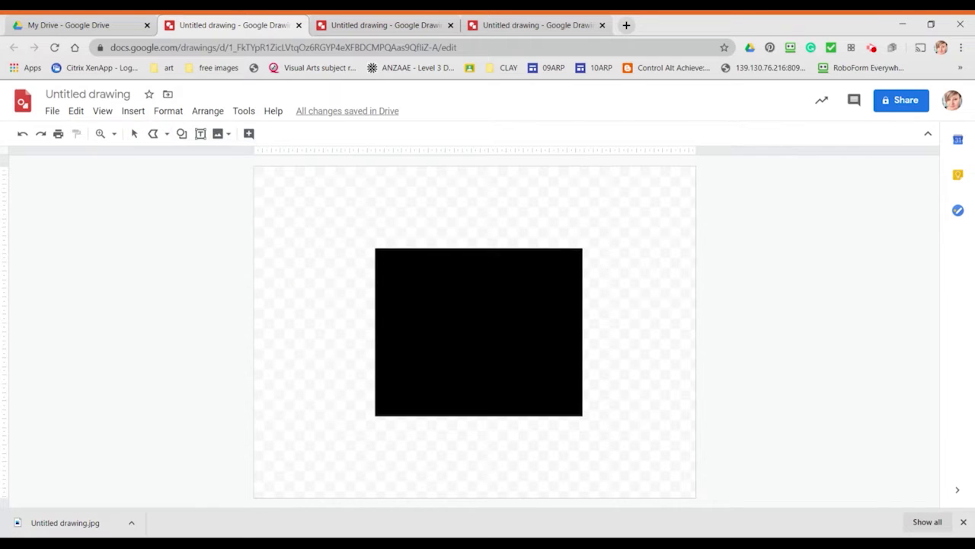
left_click(406, 249)
left_click(473, 336)
left_click(528, 247)
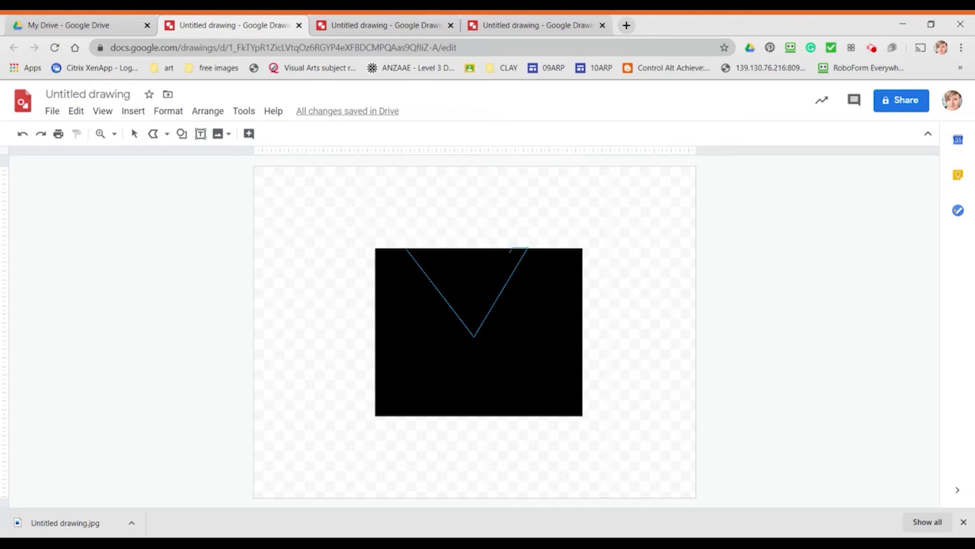
left_click(475, 316)
left_click(425, 248)
left_click(406, 249)
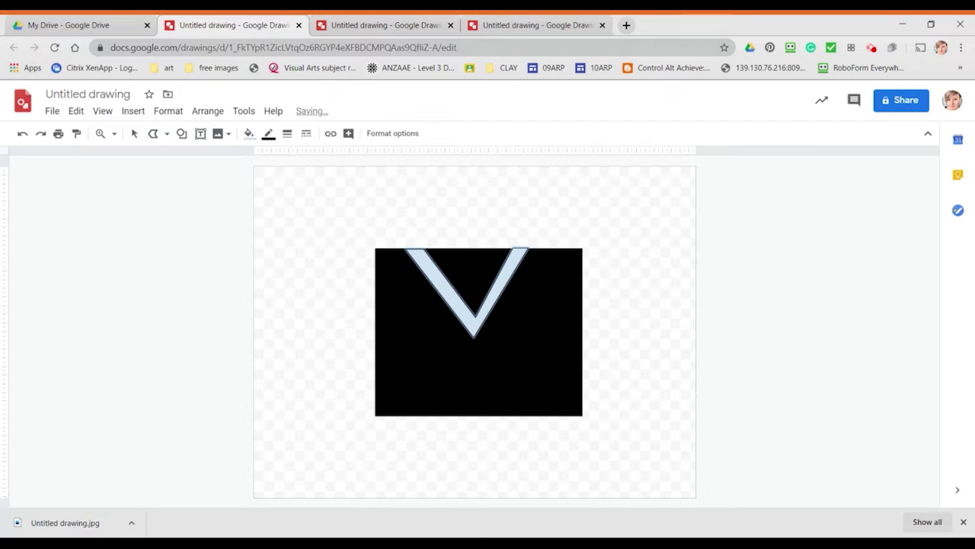
left_click(248, 133)
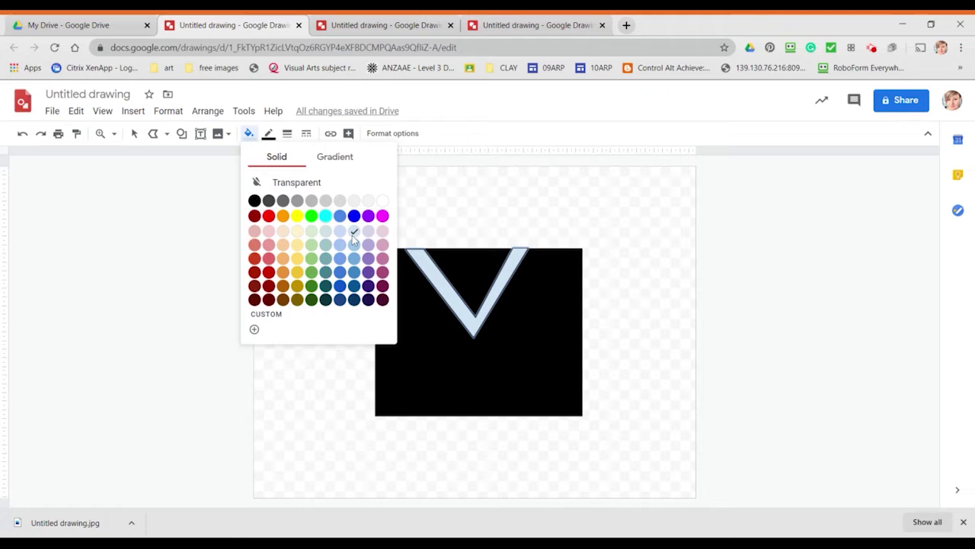
left_click(382, 201)
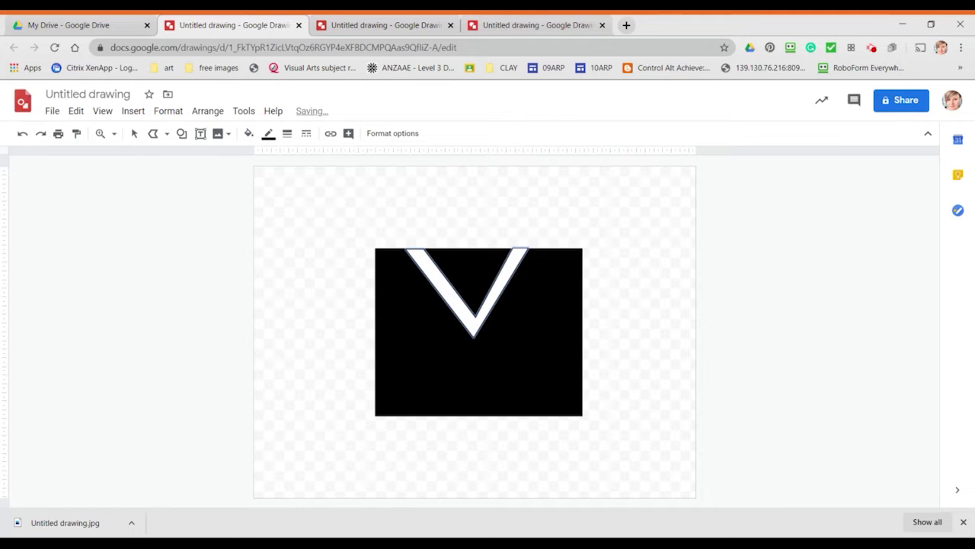
Step: Copy and paste the white V, then flip the copy upside down
left_click(134, 134)
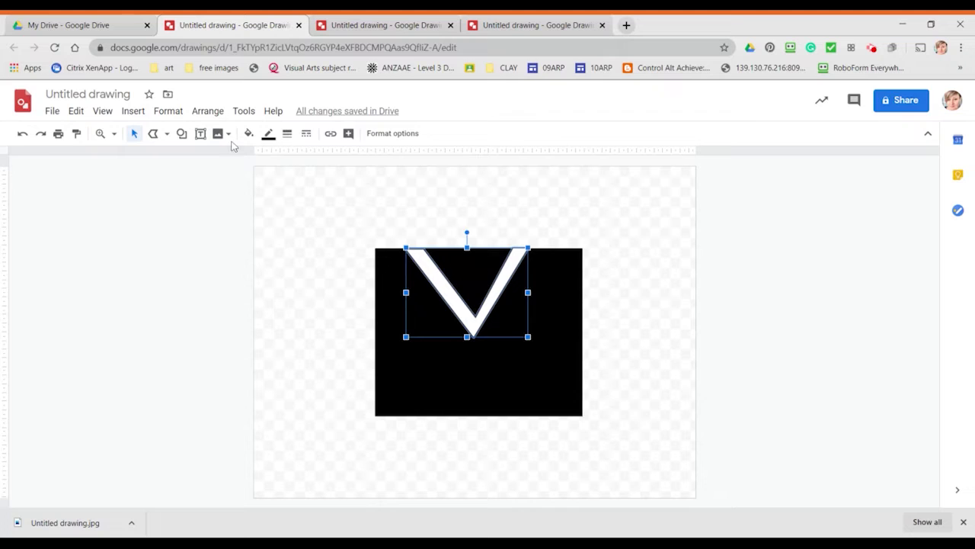
left_click(76, 112)
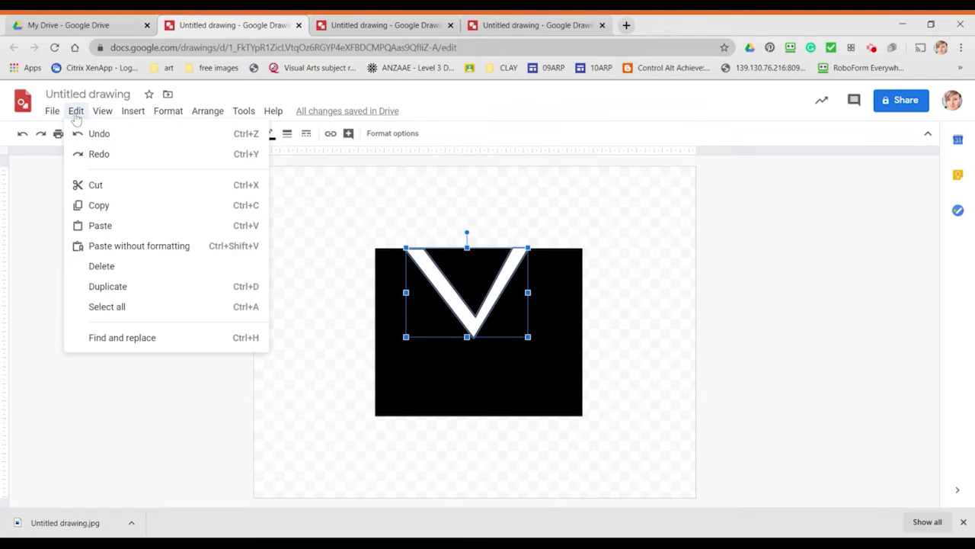
left_click(110, 212)
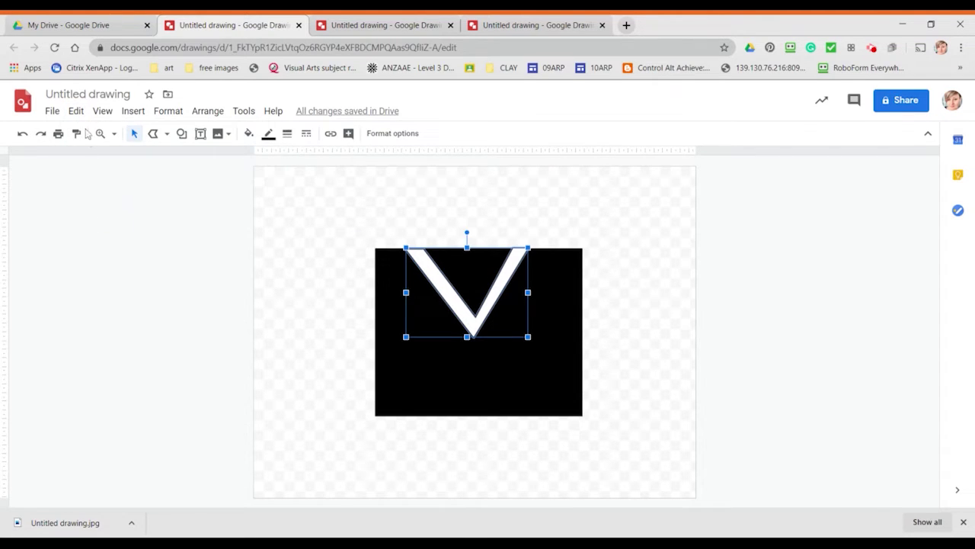
left_click(102, 111)
mouse_move(76, 111)
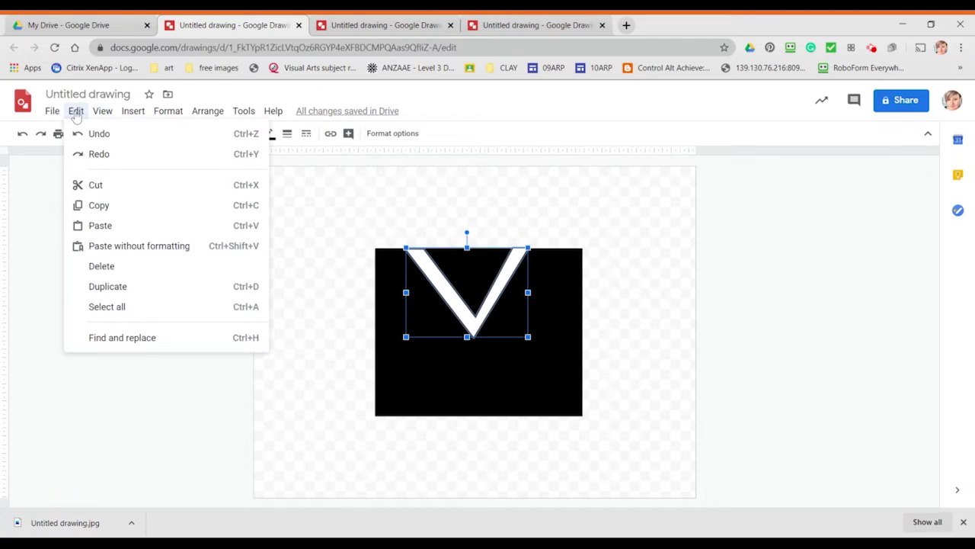
left_click(100, 225)
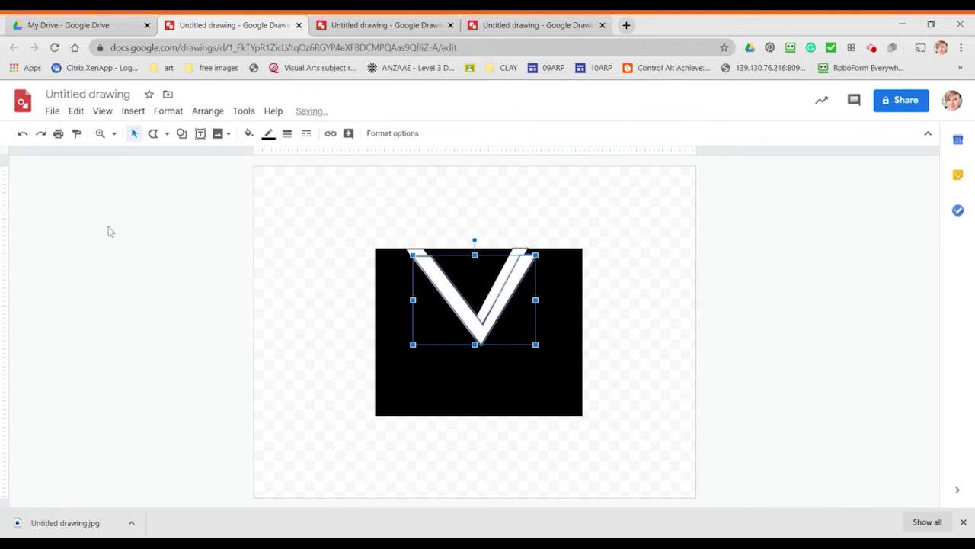
left_click(204, 114)
mouse_move(239, 242)
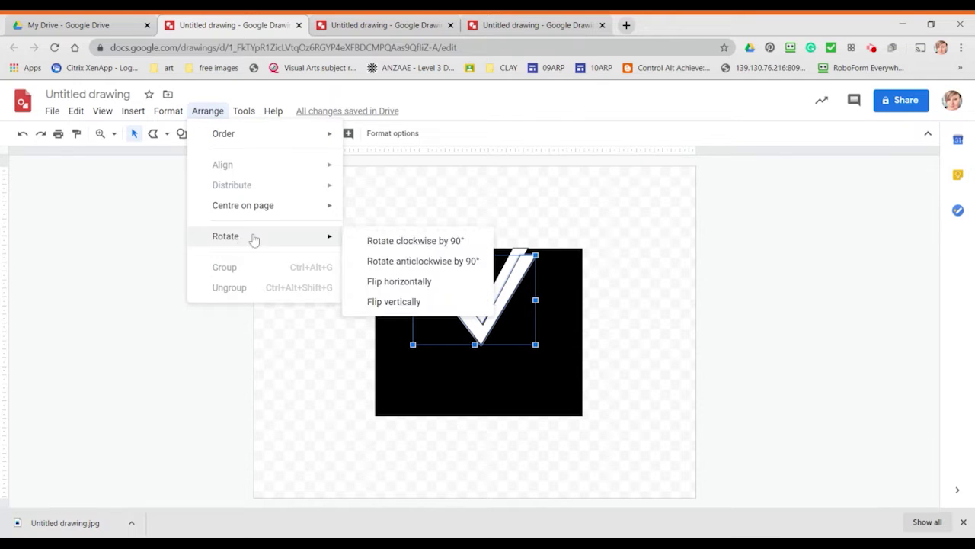
left_click(396, 302)
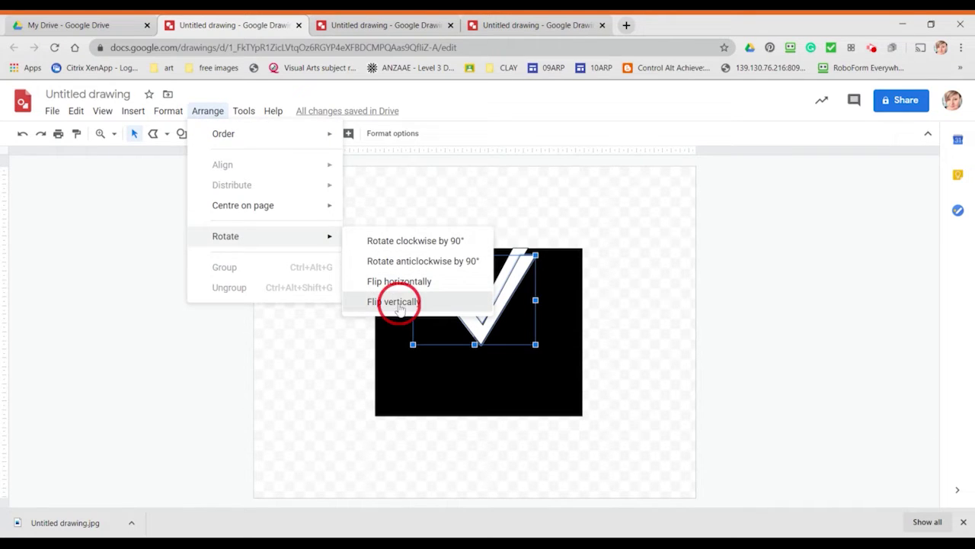
Step: Move the flipped copy above the square's top edge and fill it black
left_click_drag(478, 272, 472, 177)
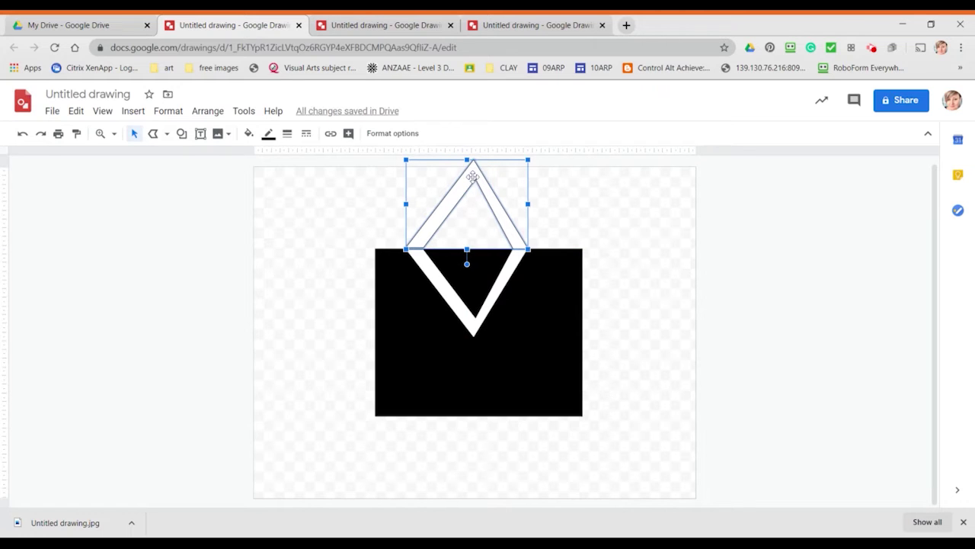
key("Down")
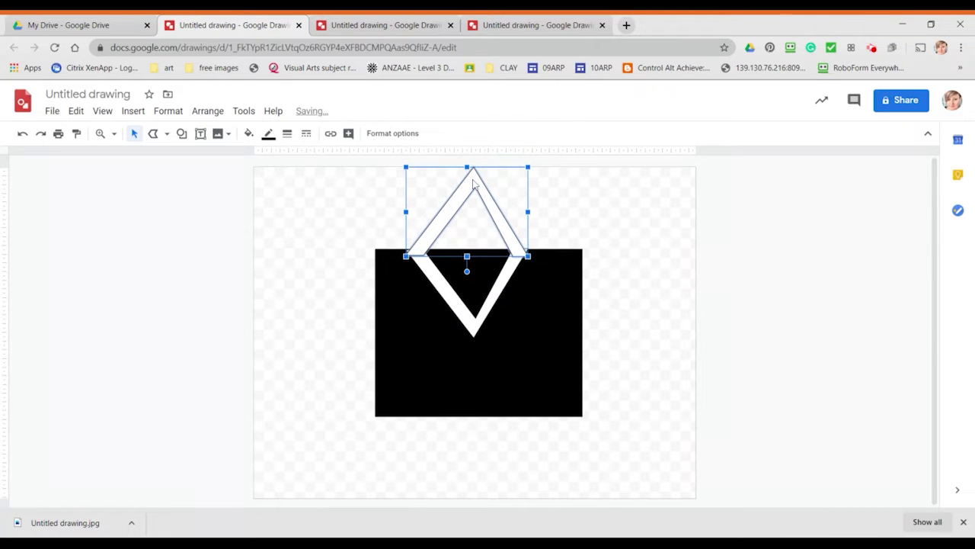
key("Up")
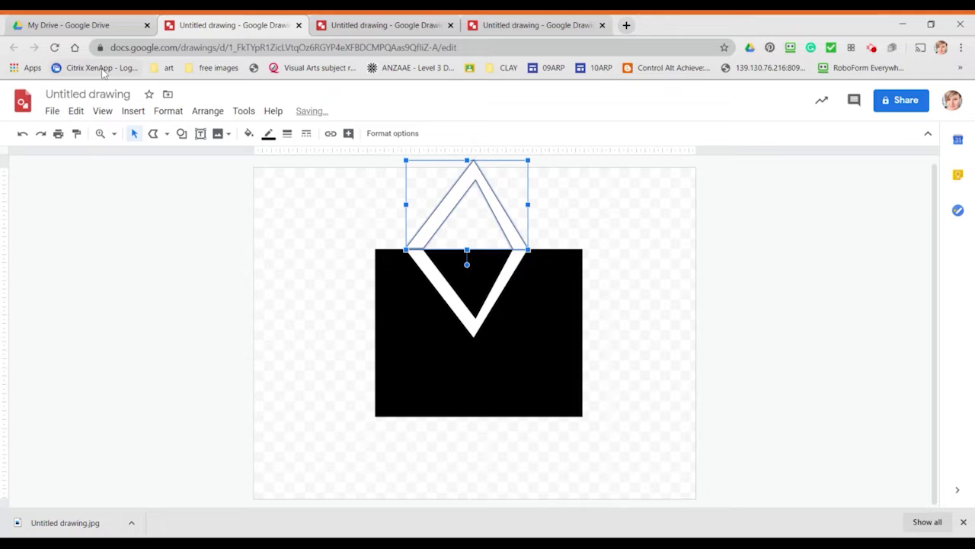
left_click(249, 133)
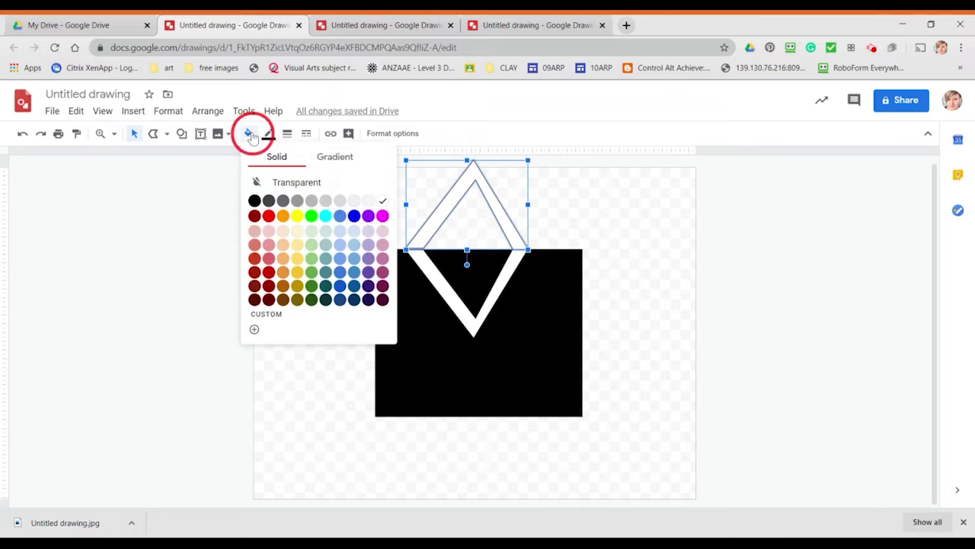
left_click(255, 201)
left_click(643, 229)
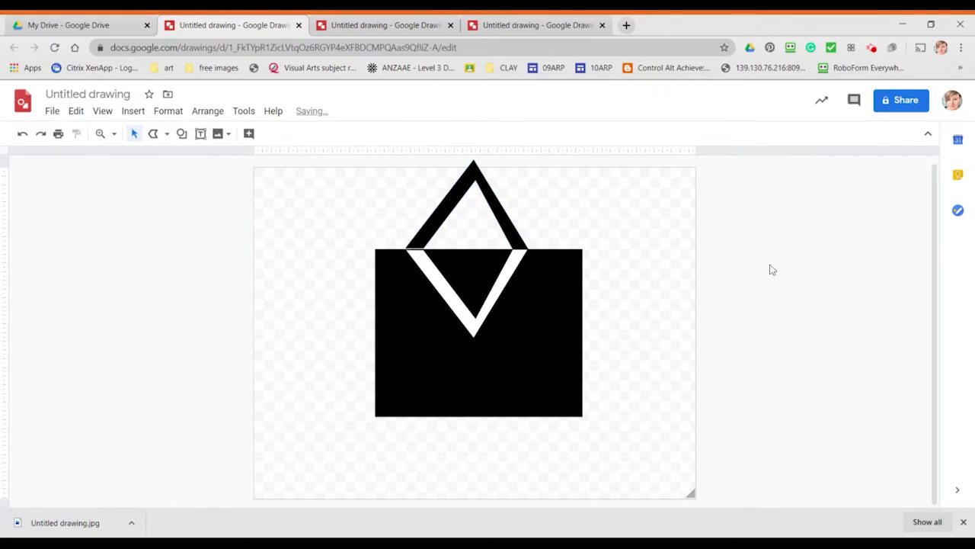
Step: Trace a smaller polyline V inside the white V and fill it white
left_click(153, 133)
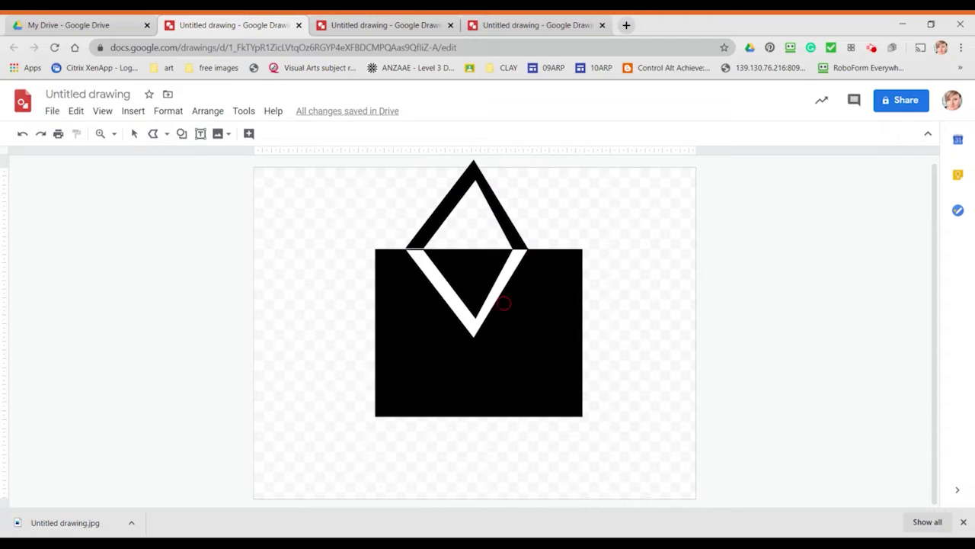
left_click(439, 251)
left_click(470, 291)
left_click(482, 249)
left_click(470, 273)
left_click(441, 249)
left_click(442, 247)
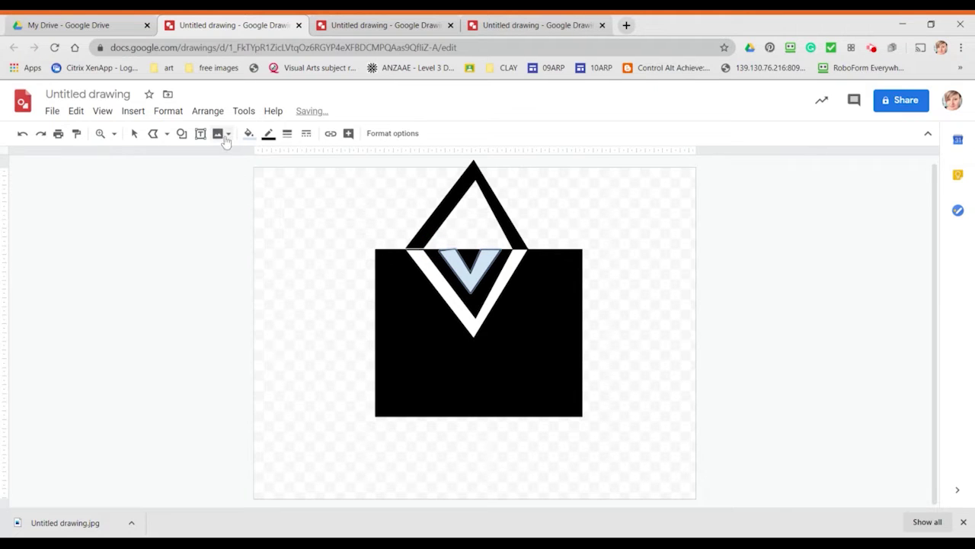
left_click(248, 141)
left_click(381, 203)
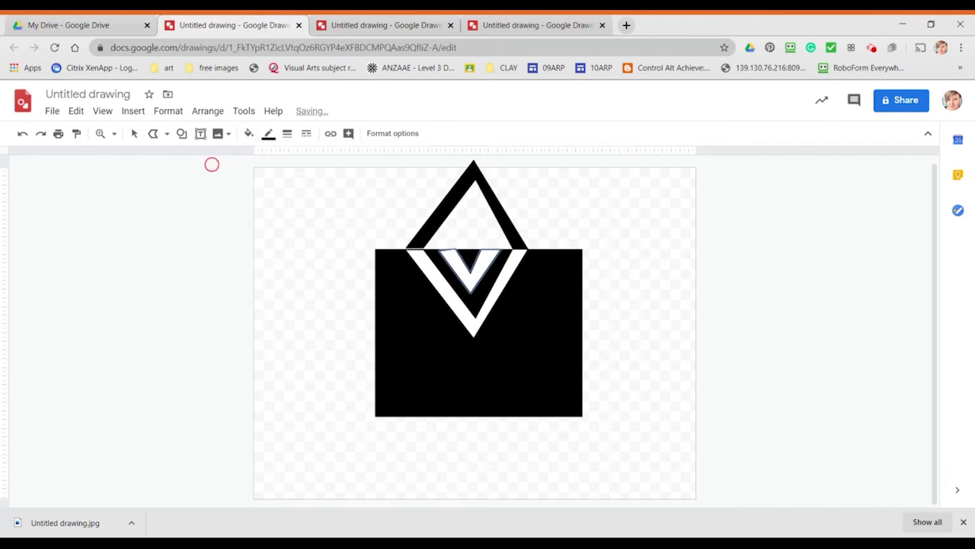
Step: Copy and paste the small white V, then flip the copy vertically
left_click(79, 112)
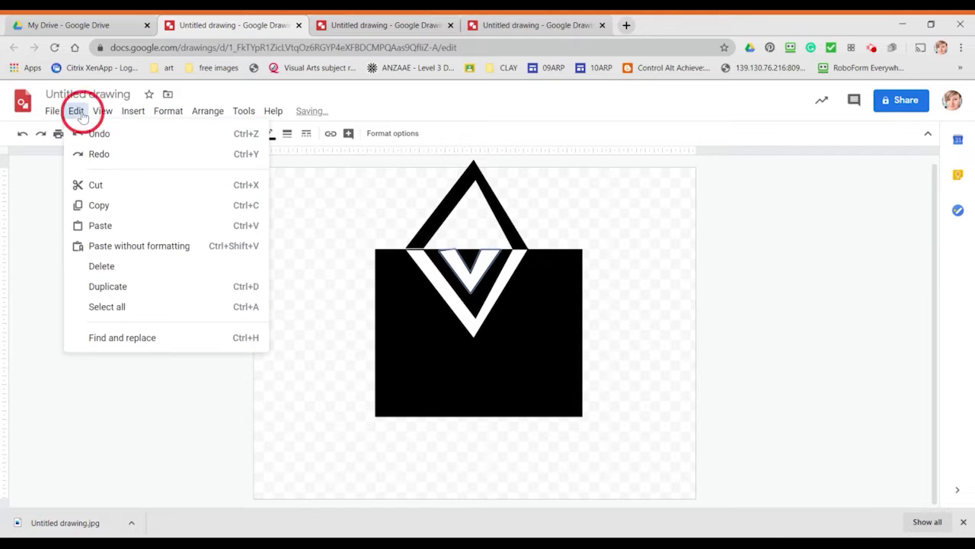
left_click(102, 202)
left_click(74, 111)
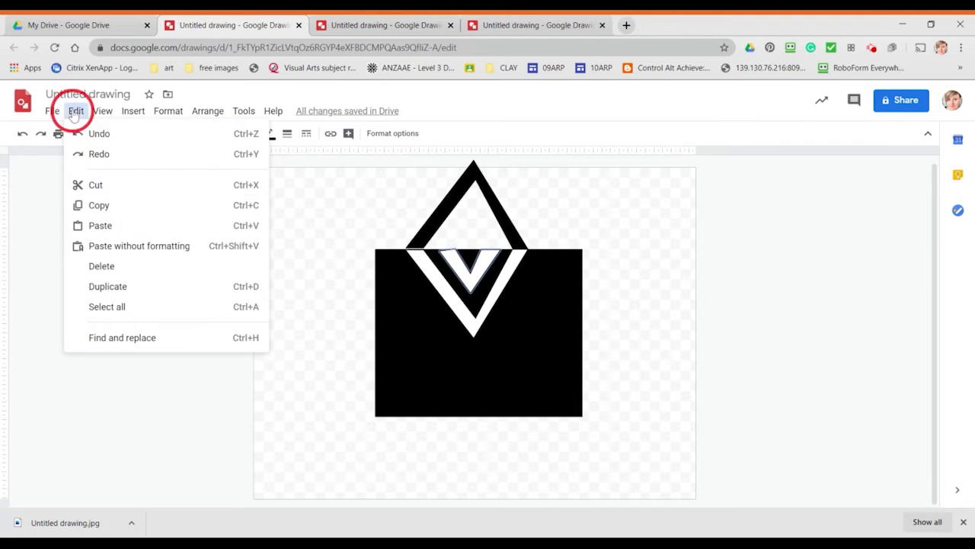
left_click(102, 221)
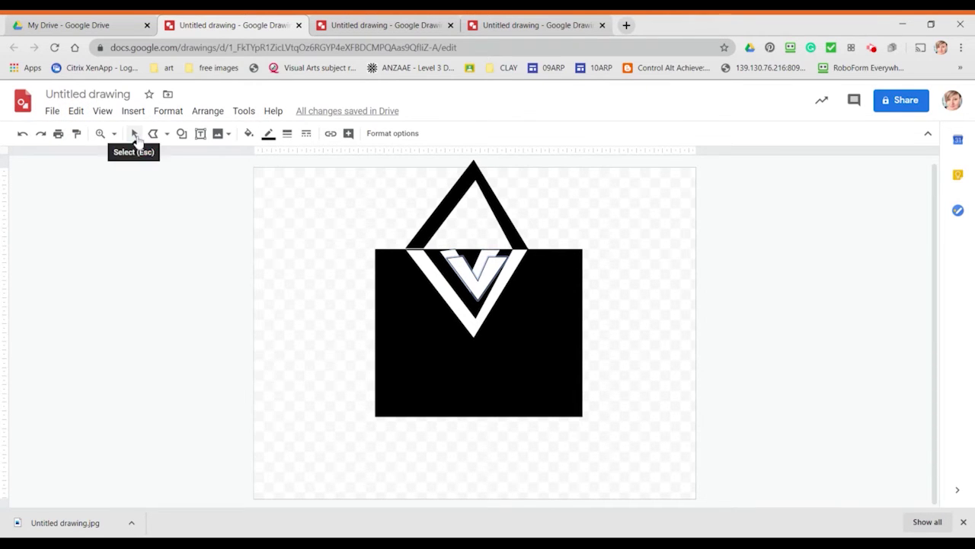
left_click(134, 133)
left_click(207, 111)
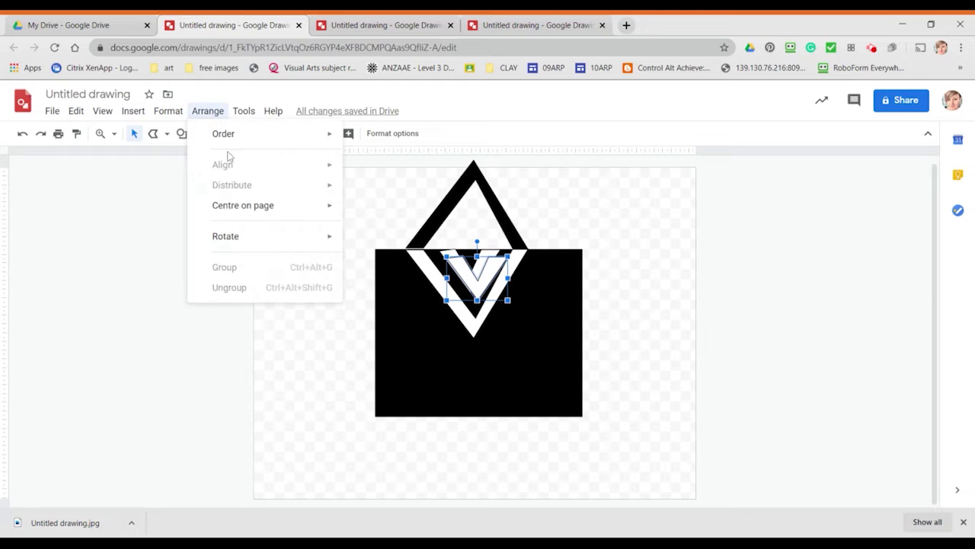
left_click(225, 236)
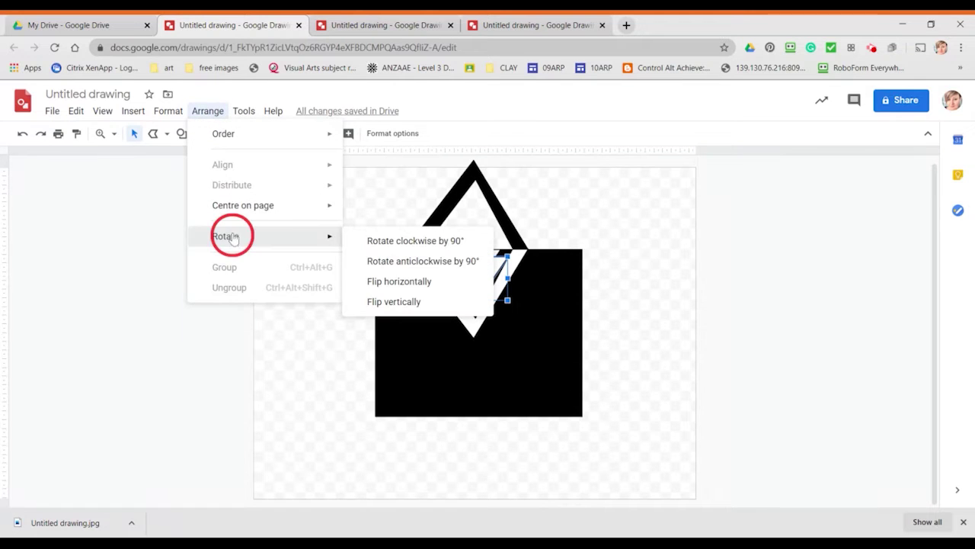
left_click(393, 302)
Step: Move the flipped small V up into the top triangle and fill it black
left_click_drag(482, 281, 480, 231)
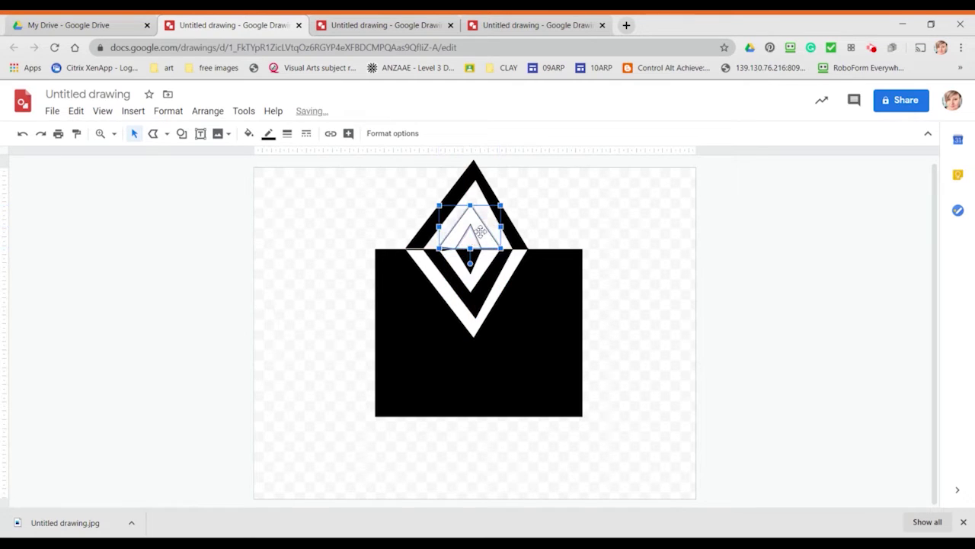
left_click(248, 135)
left_click(255, 202)
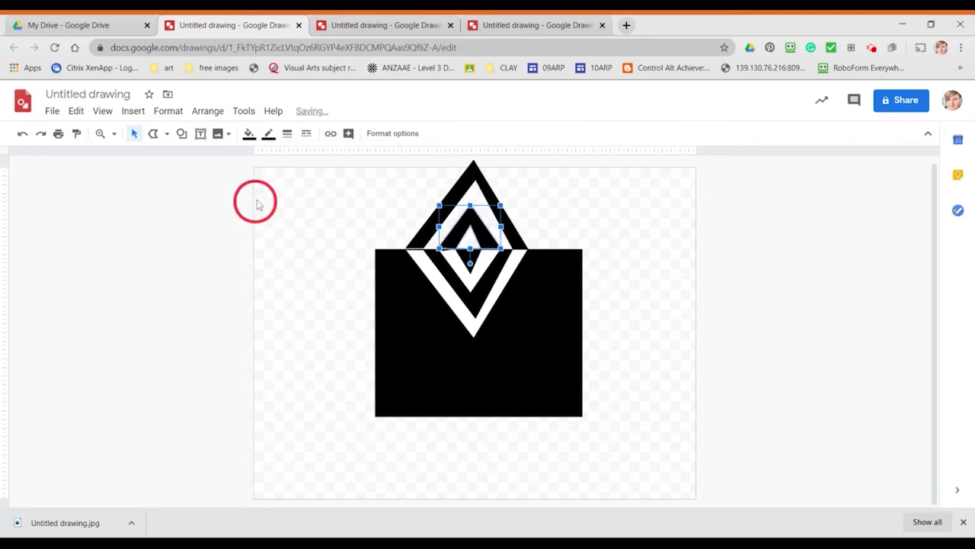
left_click(644, 220)
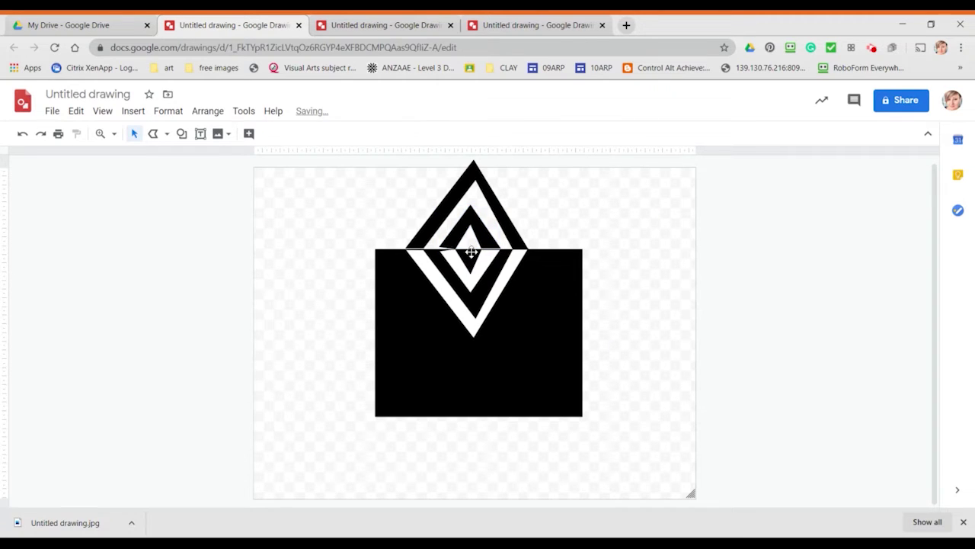
Step: Send the small inner triangle backward and nudge the large top triangle into alignment
left_click(477, 227)
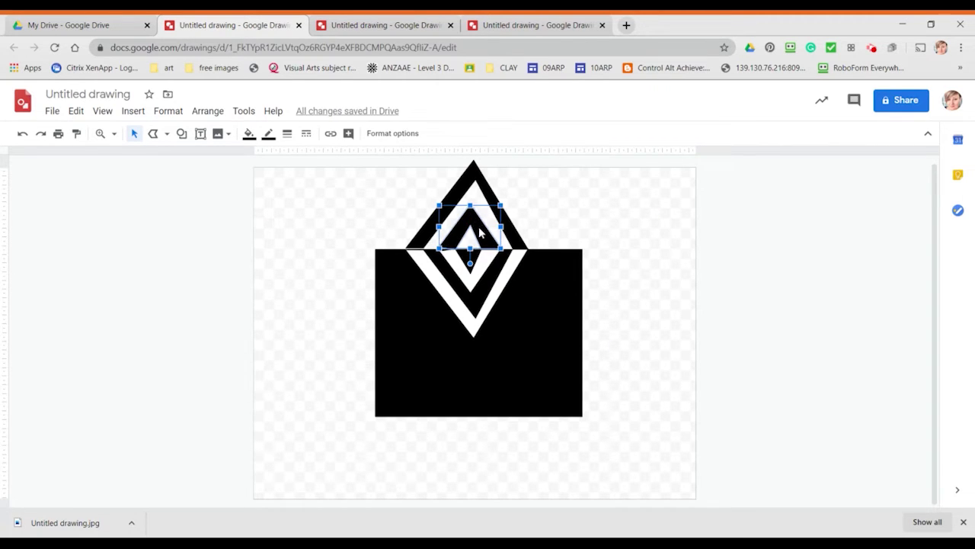
key("ctrl+Down")
left_click(534, 224)
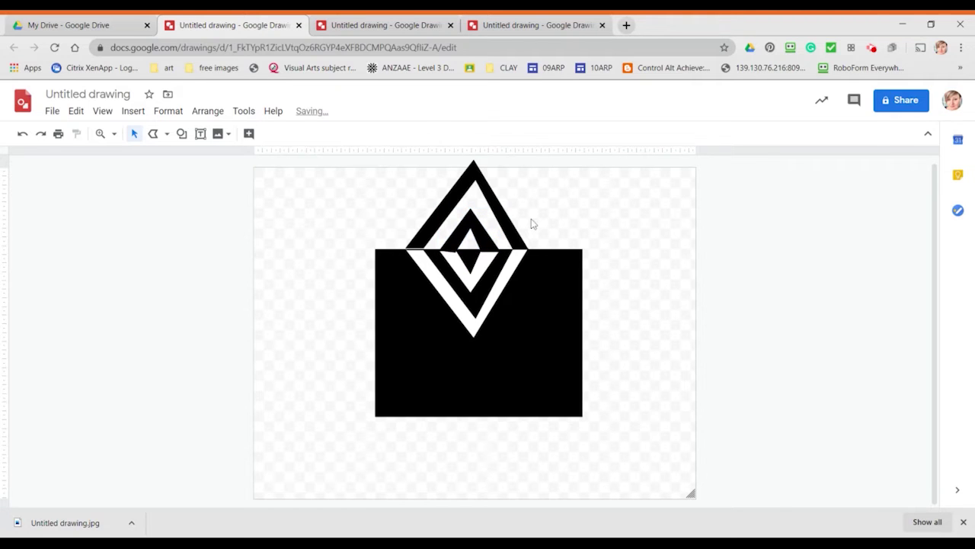
left_click(515, 241)
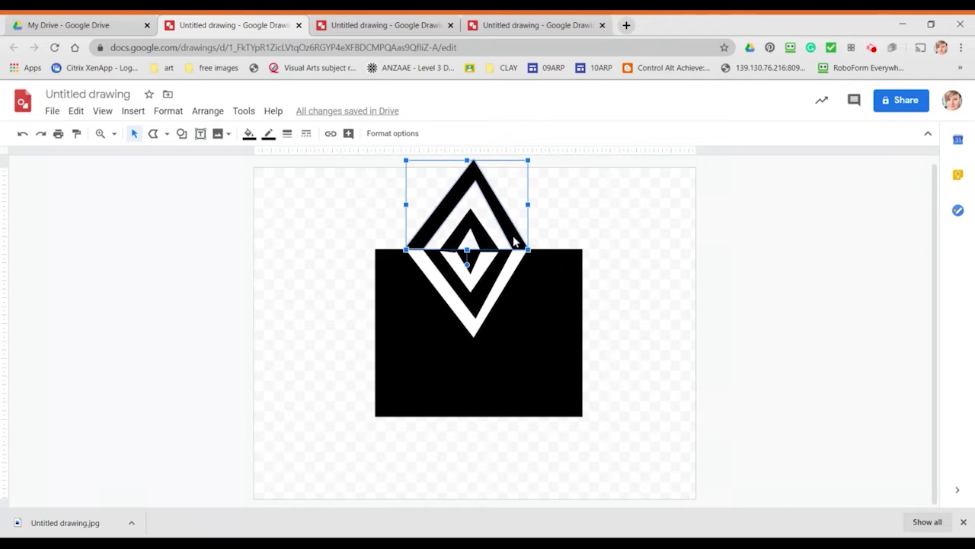
key("Down")
key("Down")
key("Down")
key("Down")
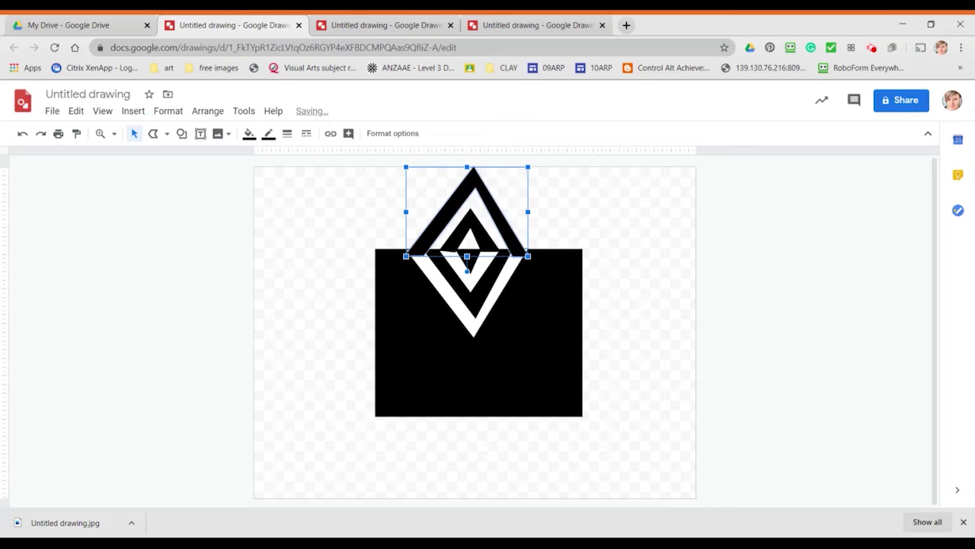
key("Up")
key("Up")
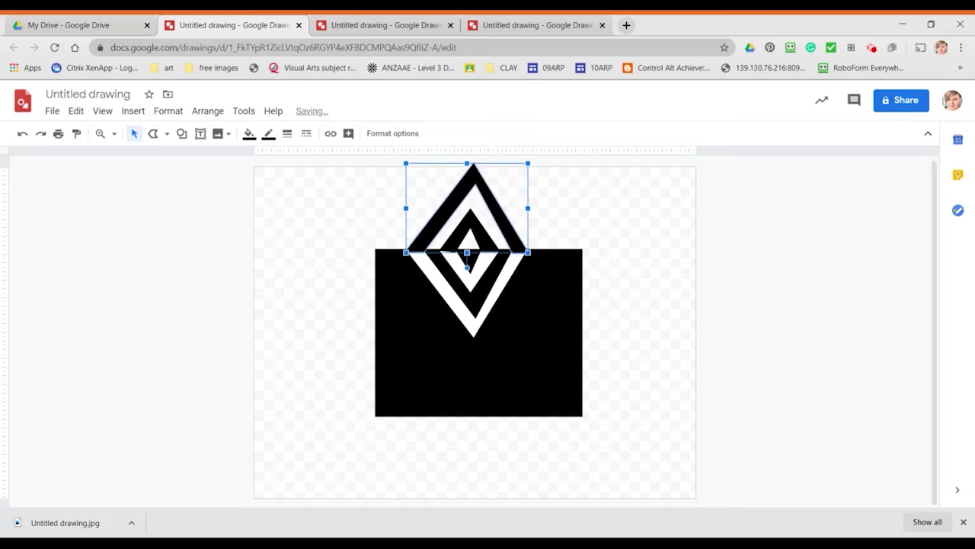
left_click(712, 236)
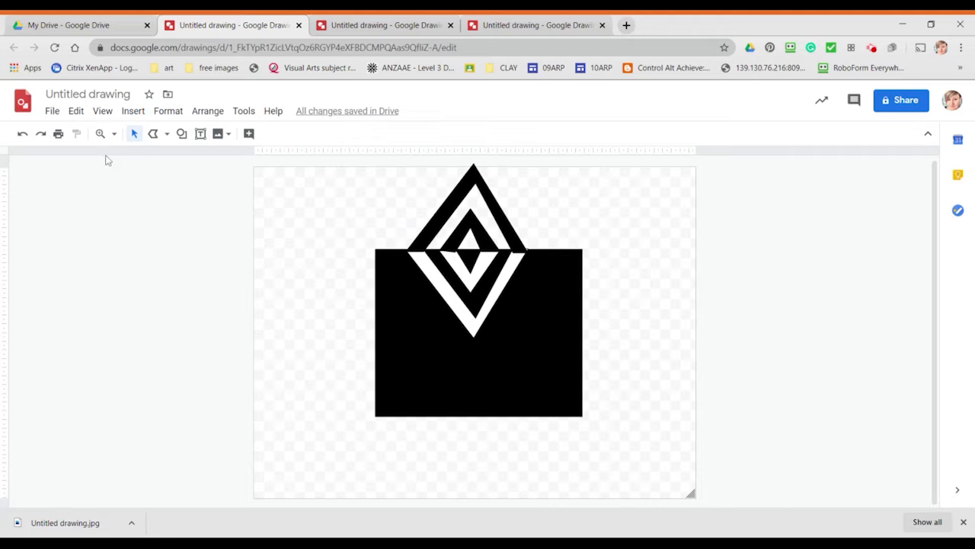
Step: Draw a cloud shape in the square's lower right and fill it white
left_click(182, 133)
mouse_move(226, 157)
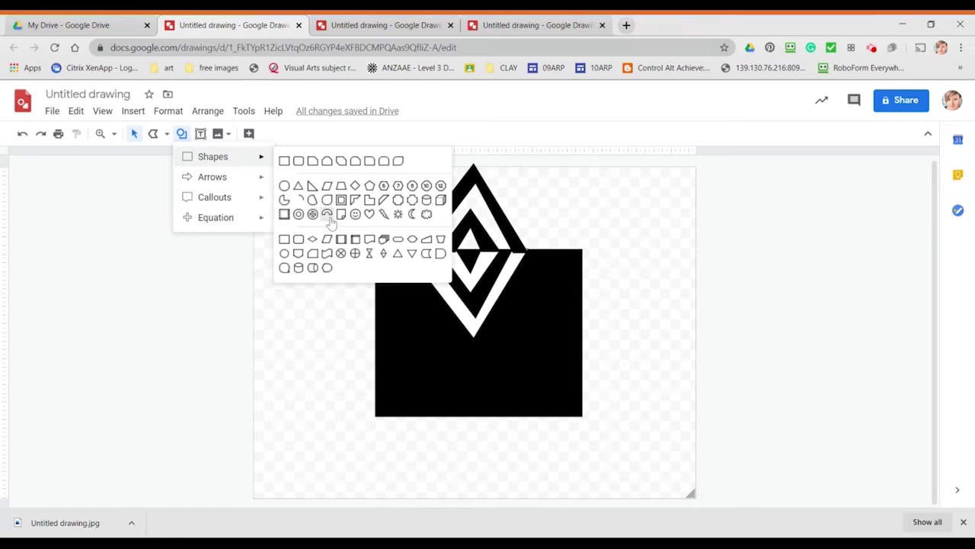
left_click(425, 216)
left_click_drag(525, 308, 573, 380)
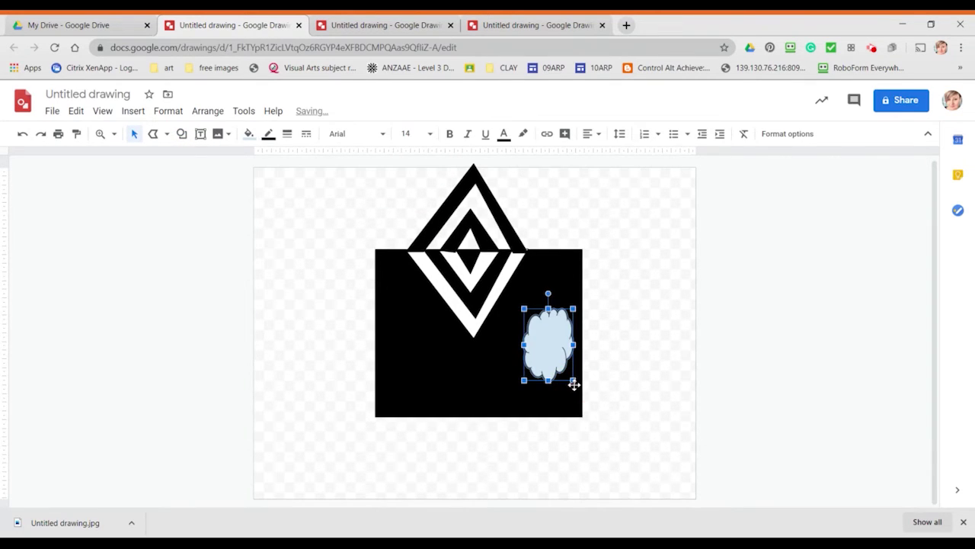
left_click(250, 137)
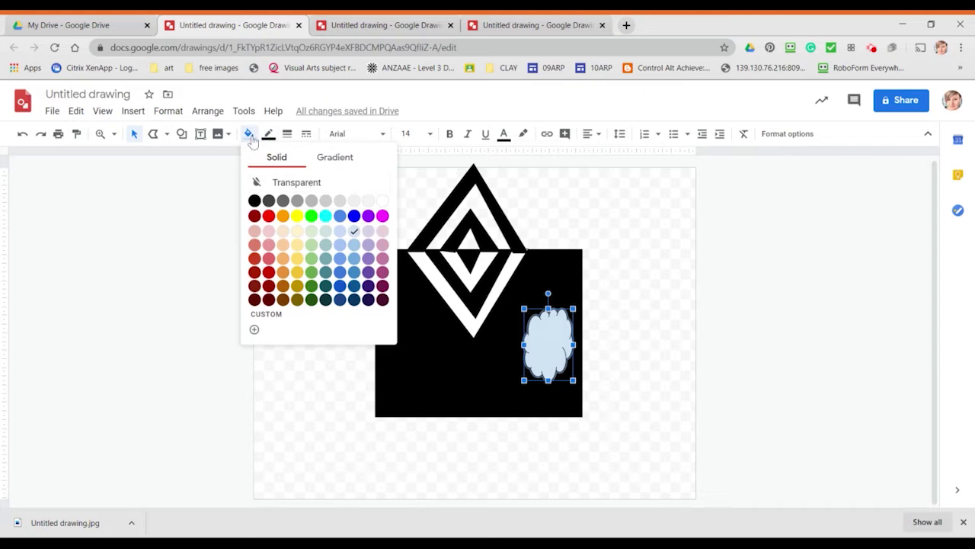
left_click(382, 202)
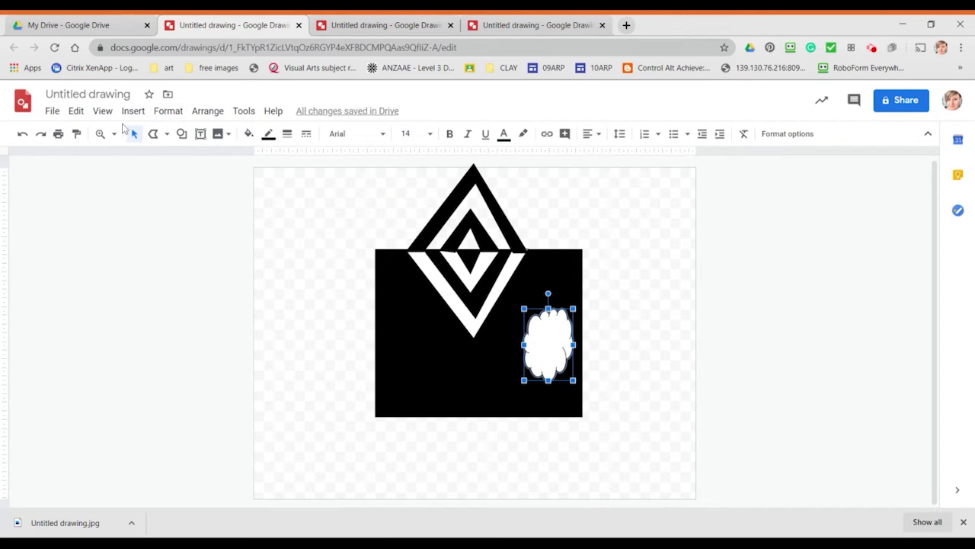
Step: Copy and paste the white cloud, then bring up Arrange > Rotate for the copy
left_click(76, 110)
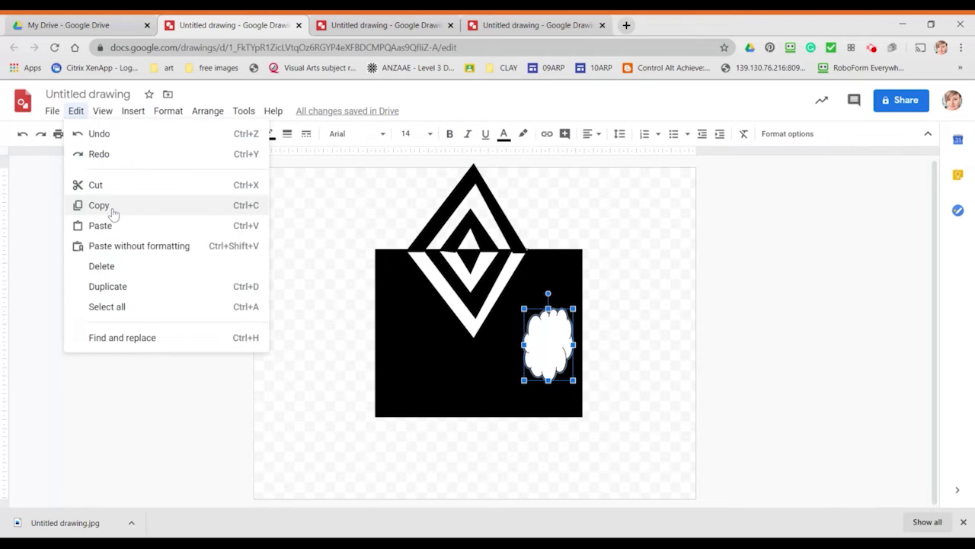
left_click(107, 205)
left_click(76, 112)
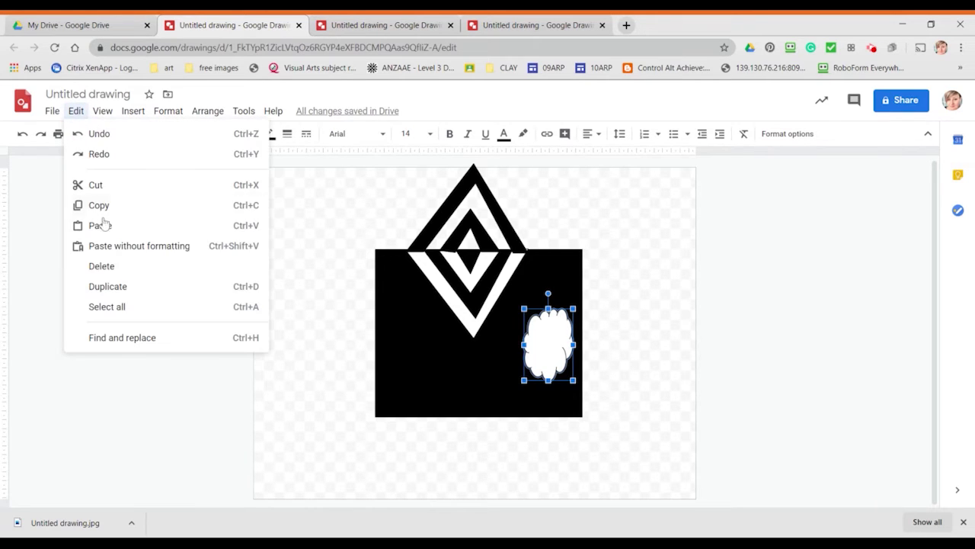
left_click(108, 229)
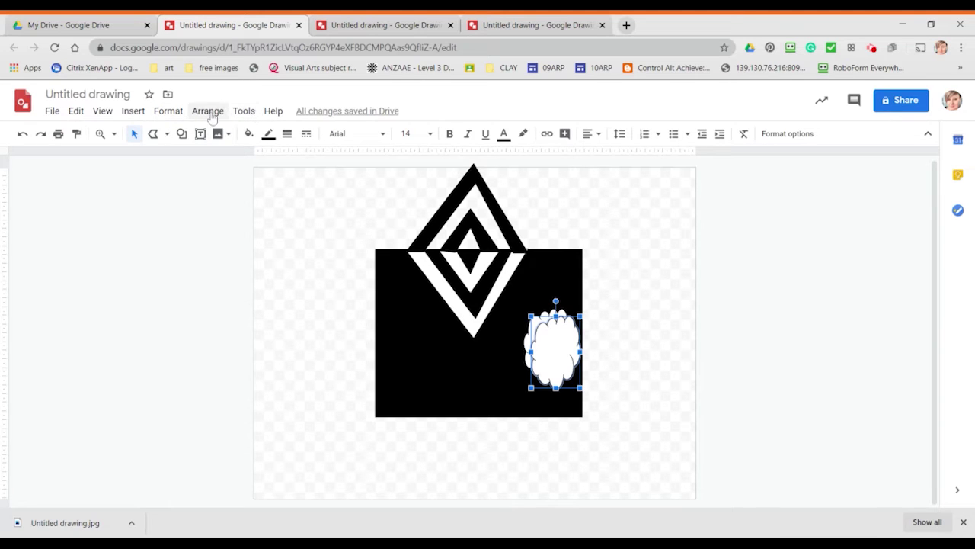
left_click(208, 111)
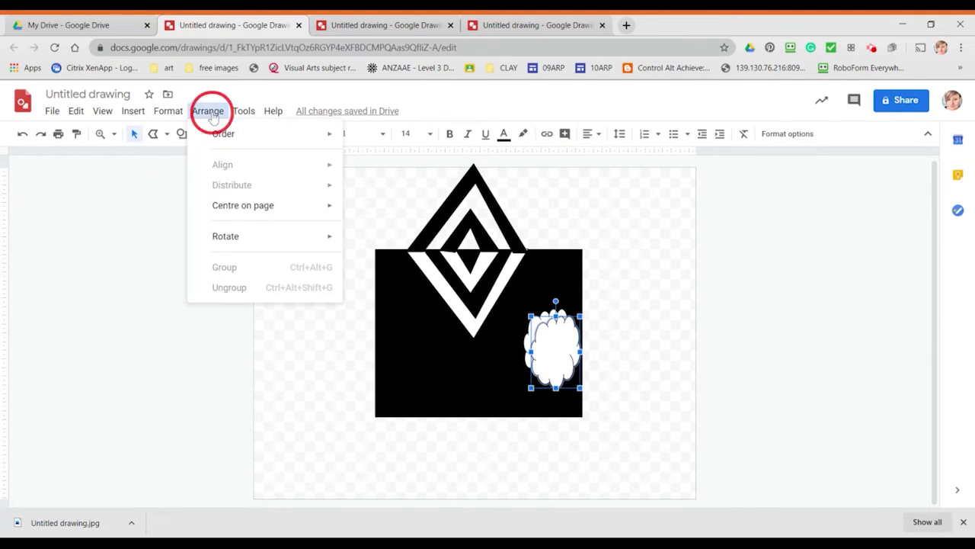
mouse_move(236, 244)
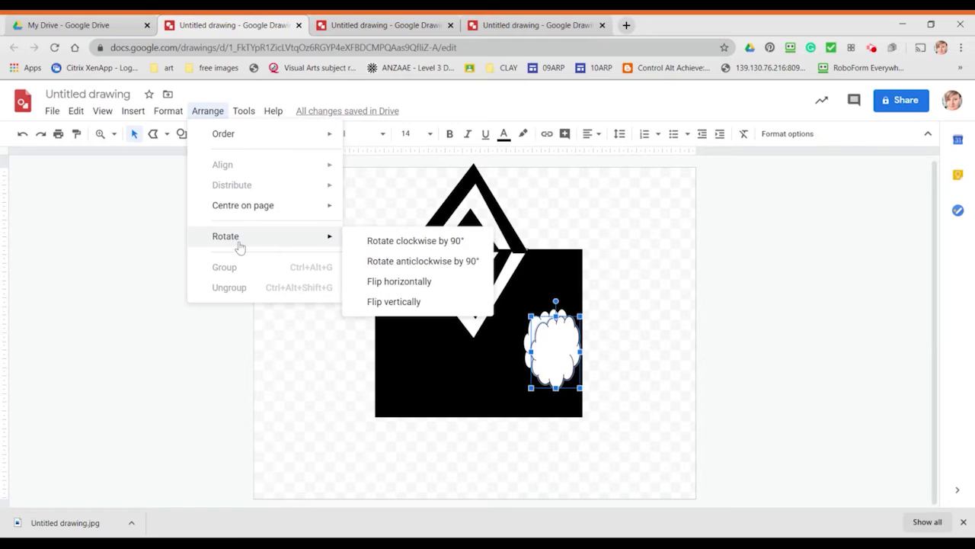
Step: Flip the cloud copy horizontally, place it just outside the right edge, and fill it black
left_click(397, 283)
left_click_drag(554, 348, 624, 339)
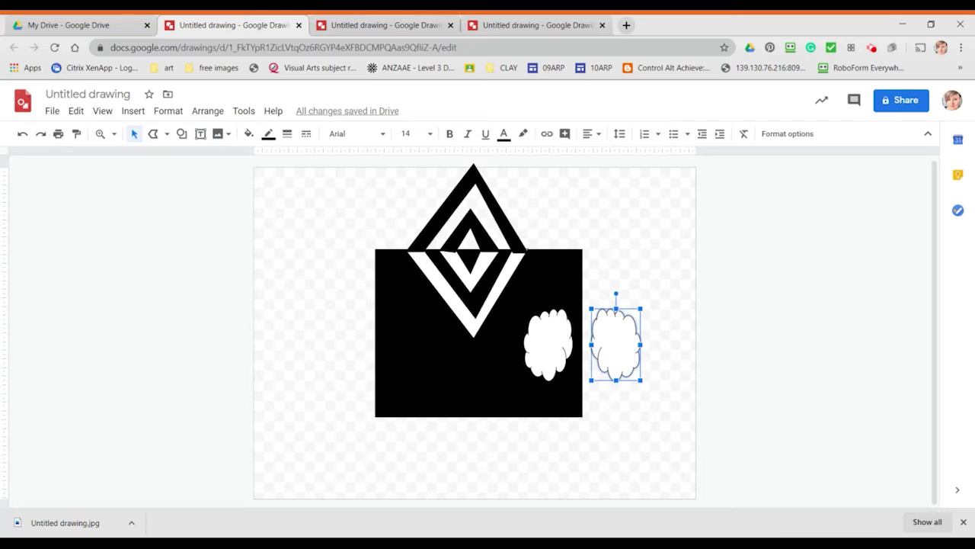
left_click(584, 451)
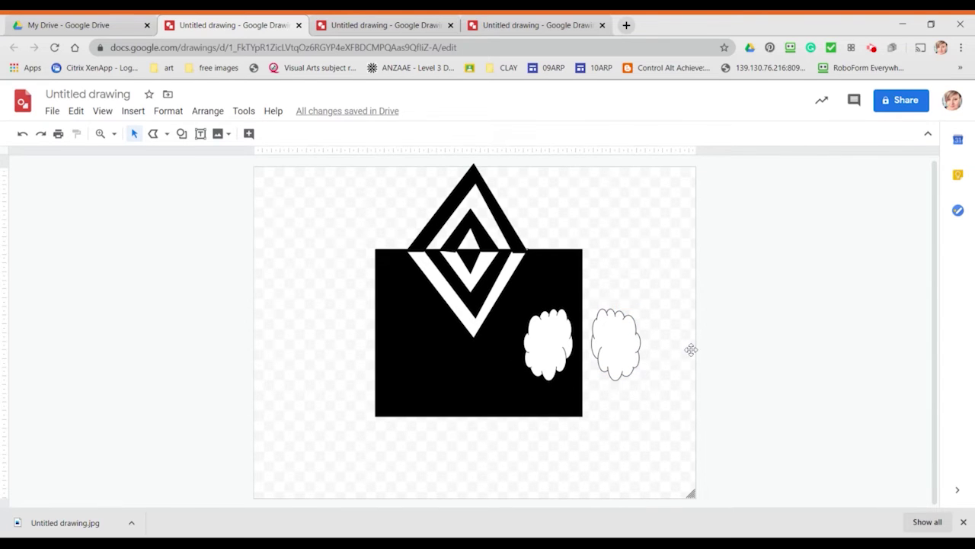
left_click(617, 339)
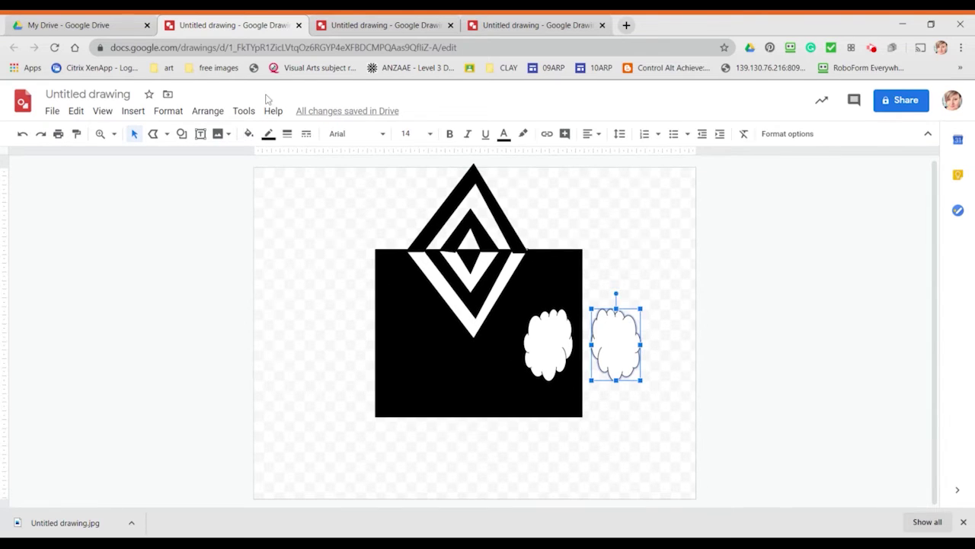
left_click(250, 133)
left_click(255, 201)
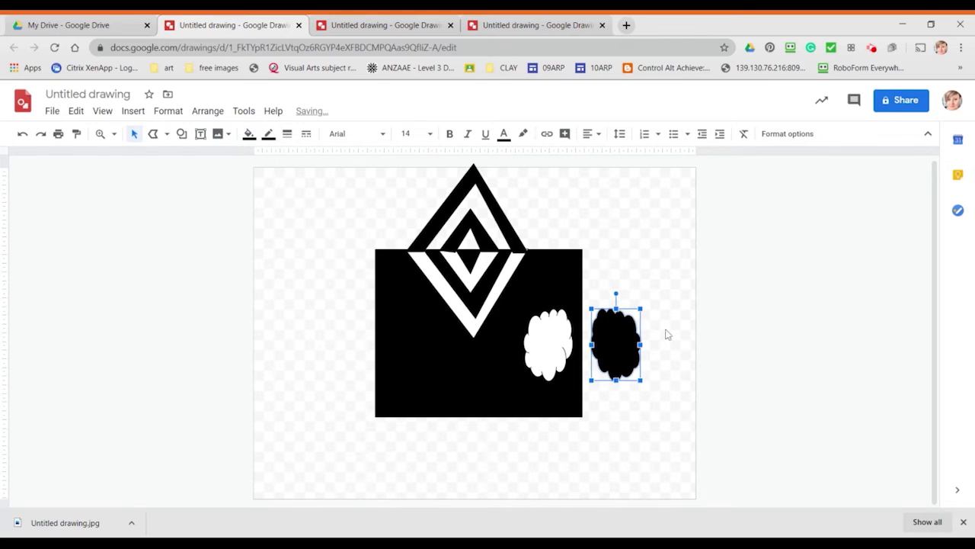
left_click(860, 454)
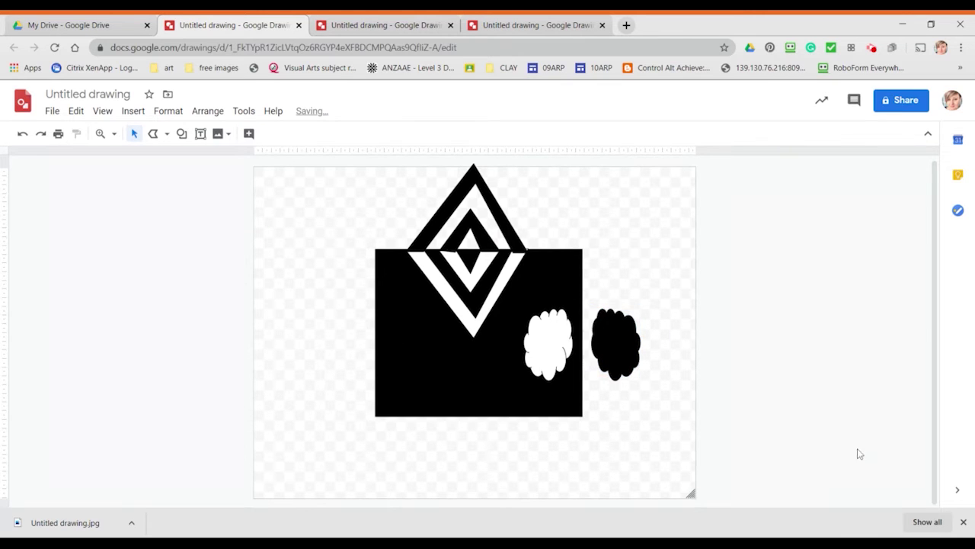
Step: Insert a lightning bolt tilted across the square's top-right edge
left_click(181, 133)
left_click(282, 159)
left_click(548, 272)
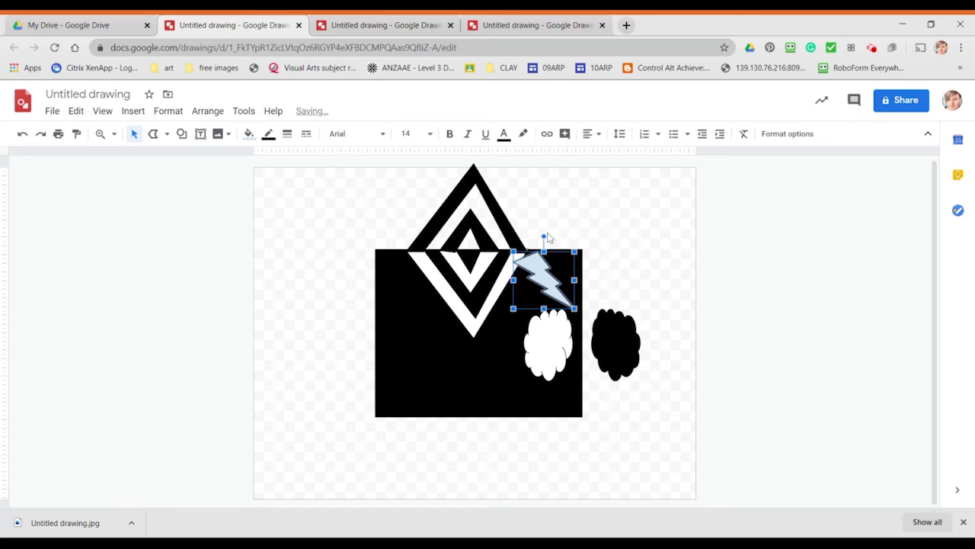
left_click_drag(550, 236, 625, 322)
left_click_drag(555, 278, 551, 276)
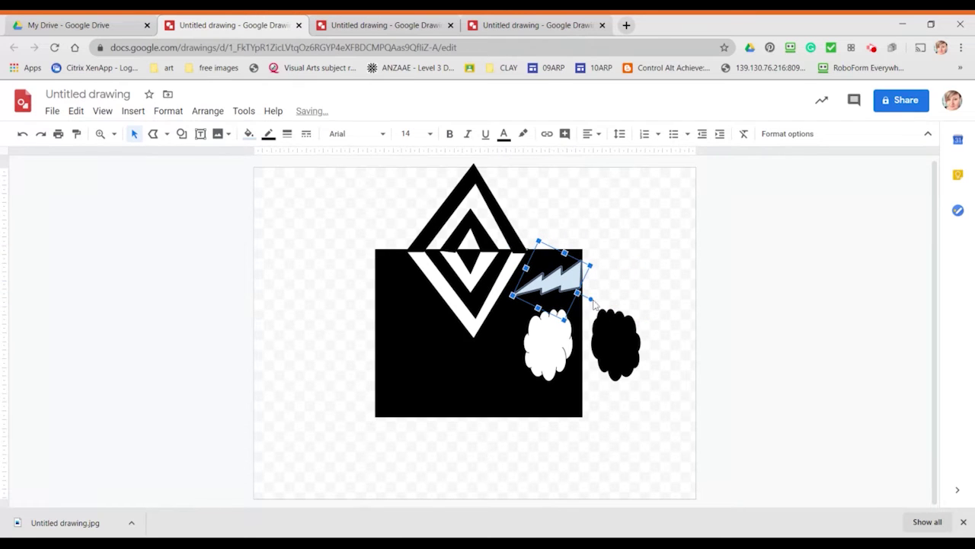
Step: Duplicate the lightning bolt and shift the black copy outward past the square's edge
left_click(75, 111)
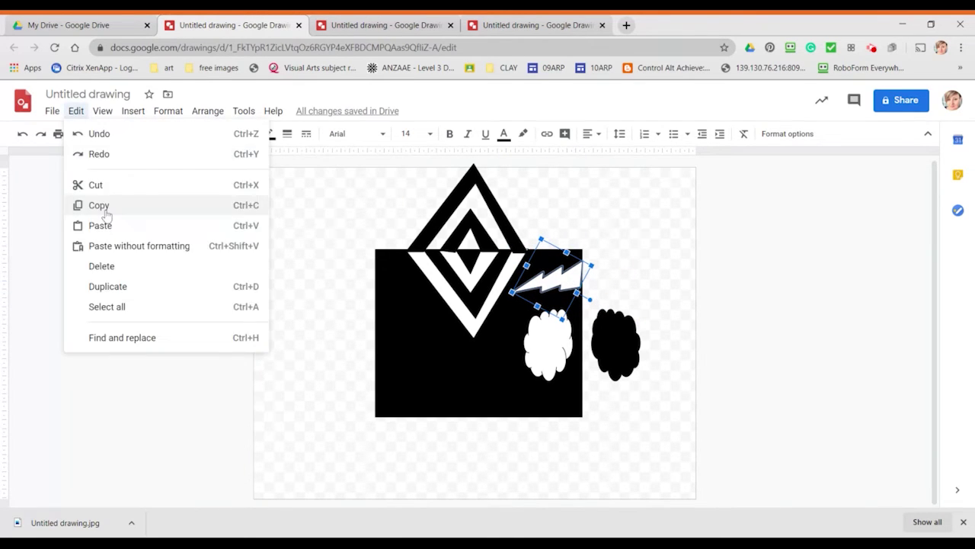
left_click(106, 223)
left_click(207, 110)
key("Escape")
key("Right")
key("Right")
key("Right")
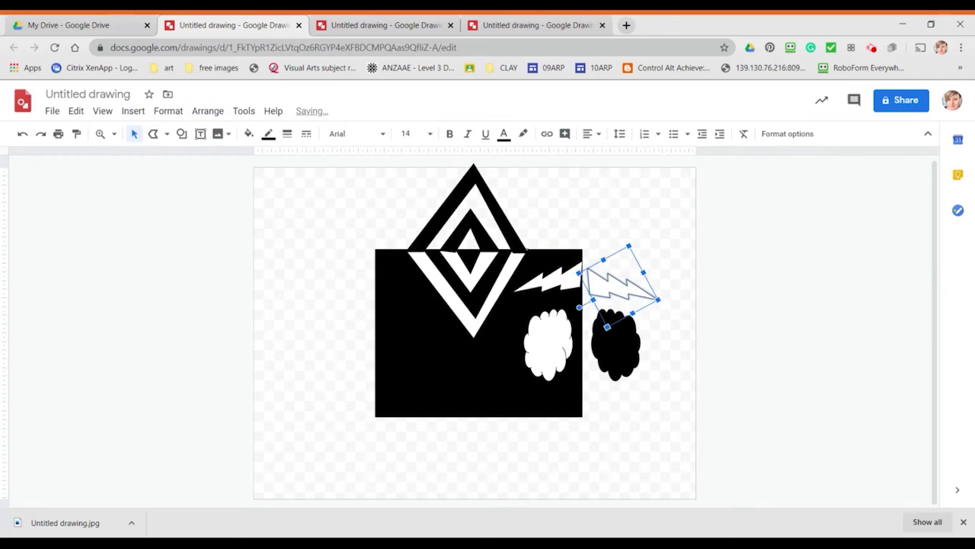
key("alt+Right")
key("alt+Right")
key("alt+Right")
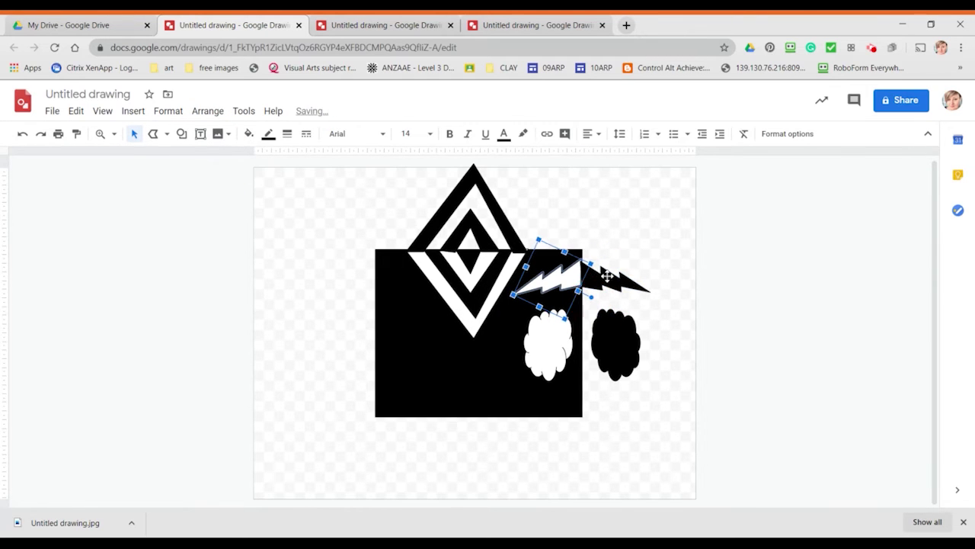
left_click(806, 387)
Step: Draw a trial curve near the square's bottom edge, then delete it
left_click(167, 134)
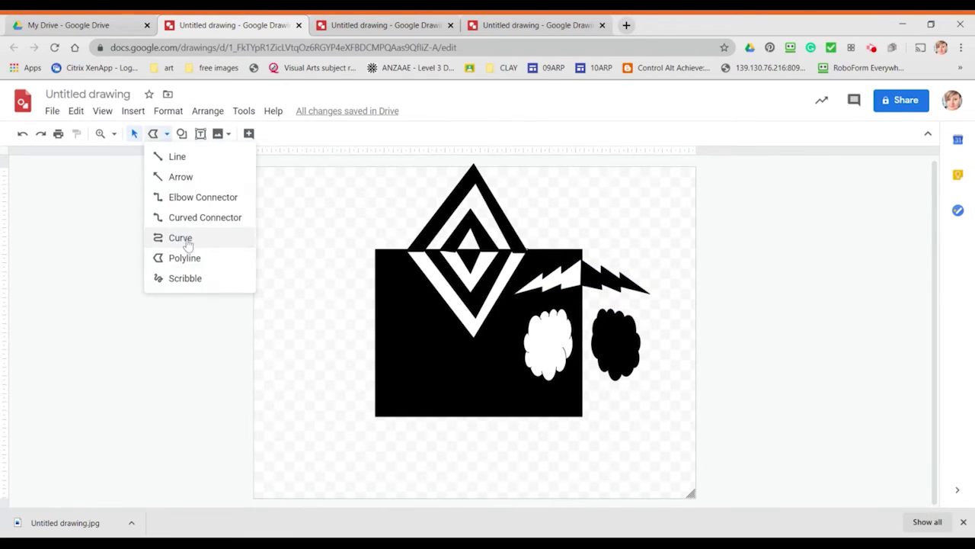
left_click(185, 237)
left_click(395, 415)
left_click(457, 377)
double_click(470, 396)
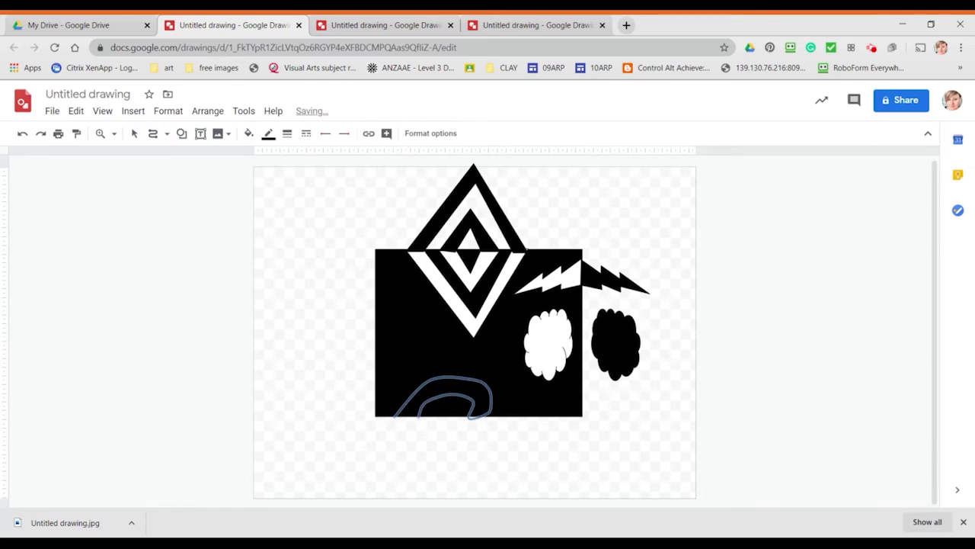
key("Delete")
Step: Trace a notched triangle polyline sitting on the square's bottom edge
left_click(167, 133)
left_click(211, 259)
left_click(375, 417)
left_click(456, 369)
left_click(507, 416)
left_click(473, 416)
left_click(454, 396)
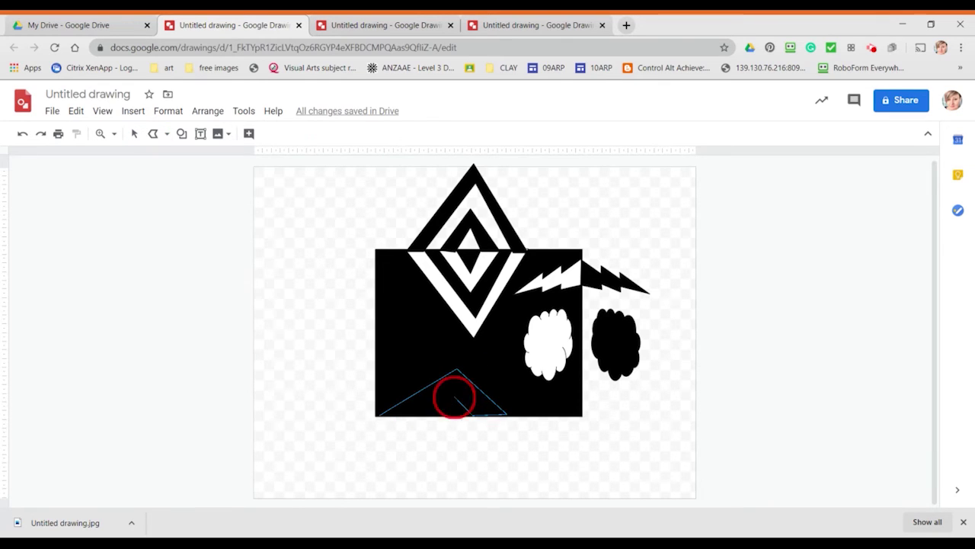
left_click(441, 416)
Step: Copy and paste the notched triangle and flip the duplicate upside down
left_click(374, 417)
left_click(76, 110)
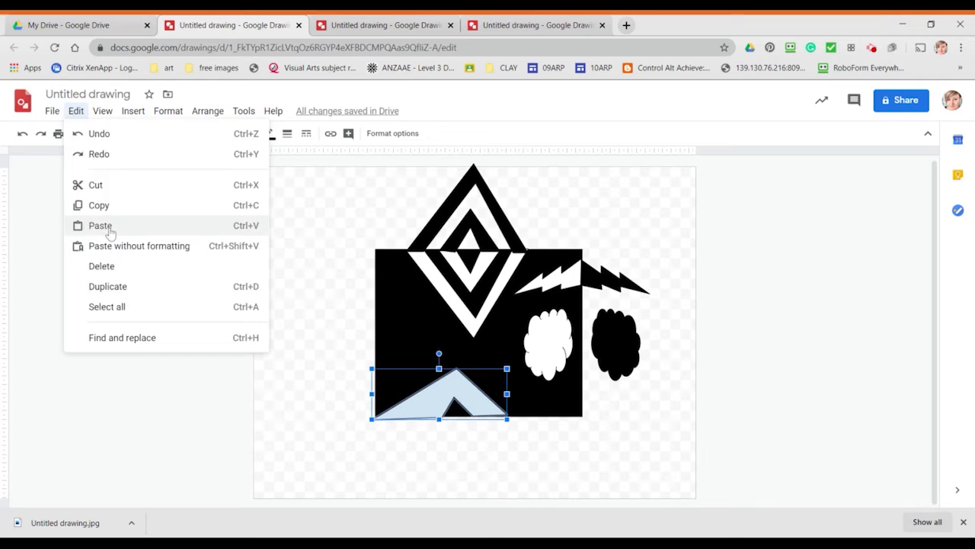
left_click(207, 111)
mouse_move(251, 236)
left_click(392, 300)
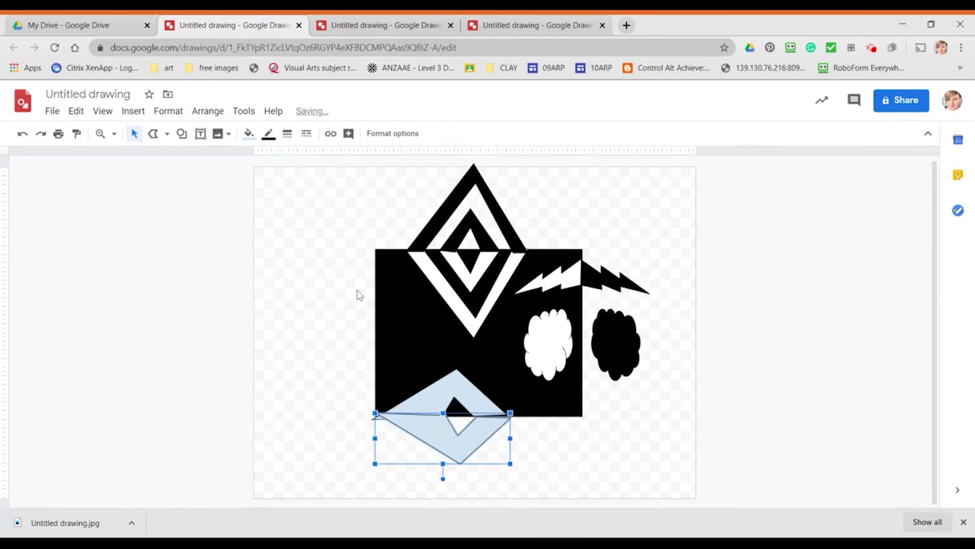
Step: Align the flipped triangle copy below the edge, fill it black, then switch to the geese drawing
left_click(437, 474)
key("ctrl+z")
left_click_drag(438, 353, 443, 353)
left_click(248, 133)
left_click(256, 158)
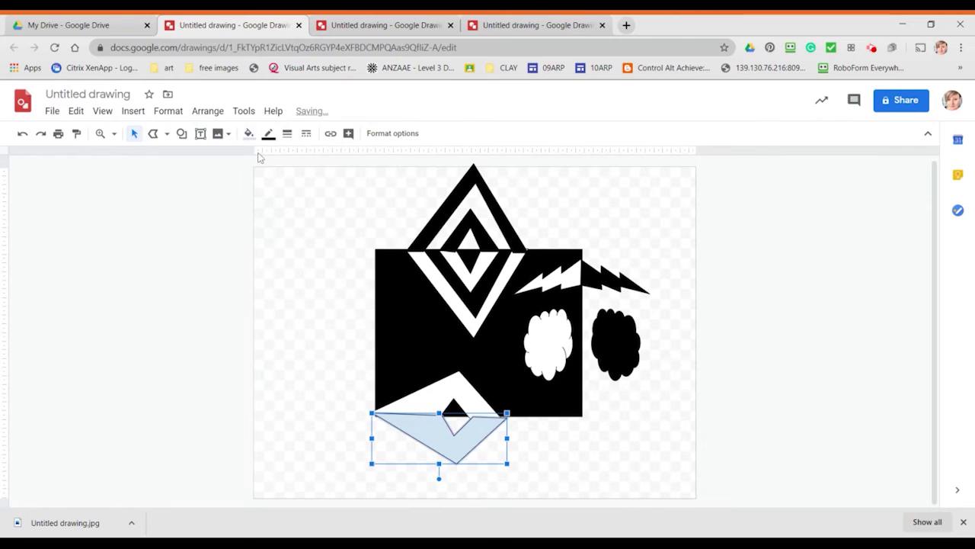
left_click(248, 134)
left_click(257, 157)
left_click(721, 419)
left_click(407, 26)
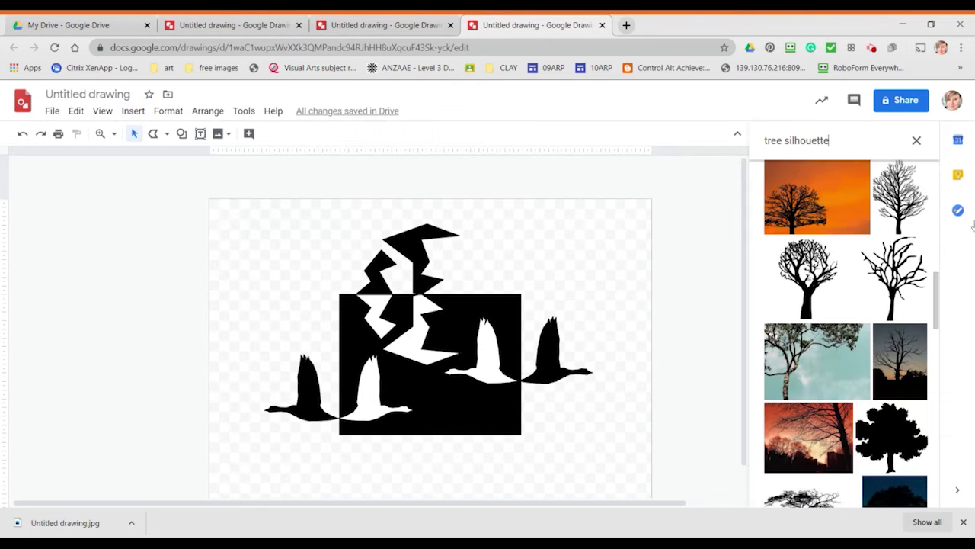
Step: Search images for 'bird fly' and insert the seagull-in-flight photo
key("ctrl+a")
type("bird ")
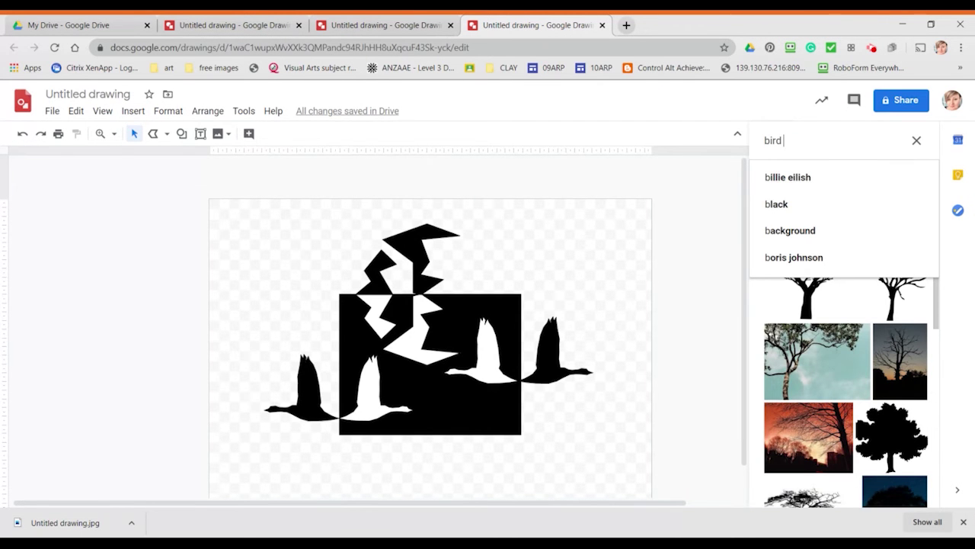
type("fly")
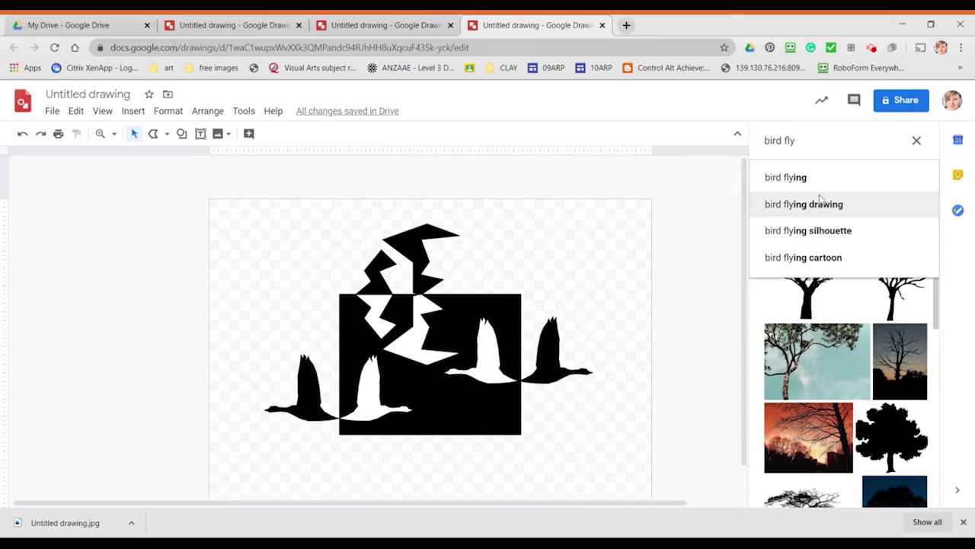
left_click(820, 181)
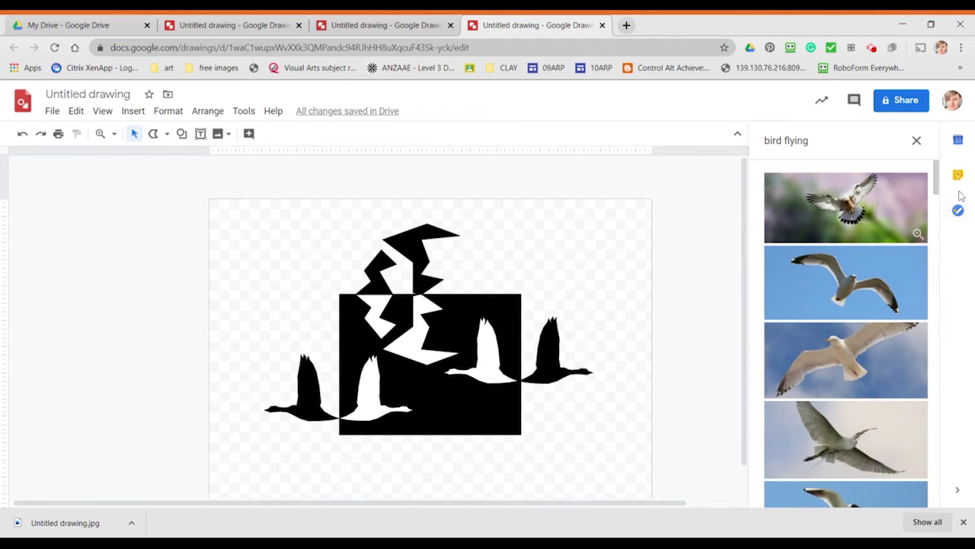
left_click(887, 309)
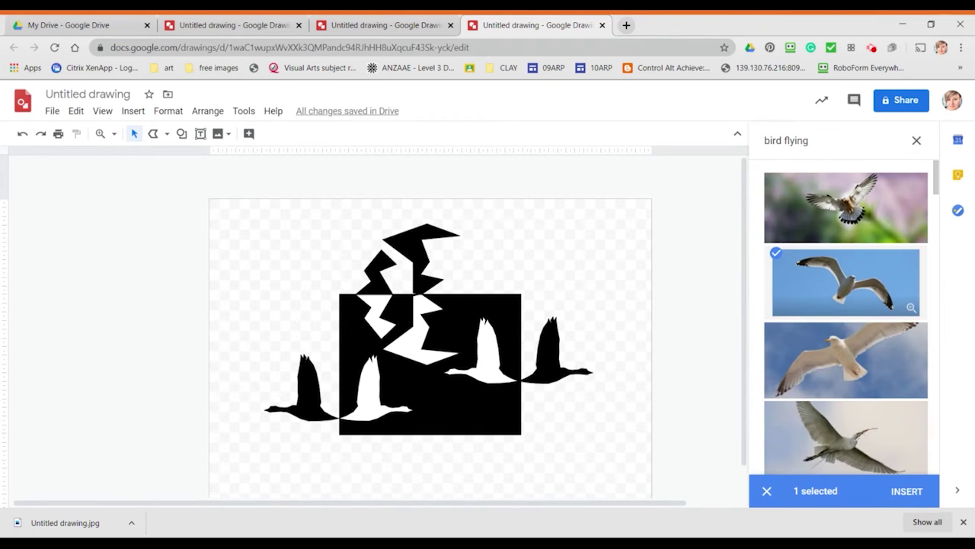
left_click(906, 491)
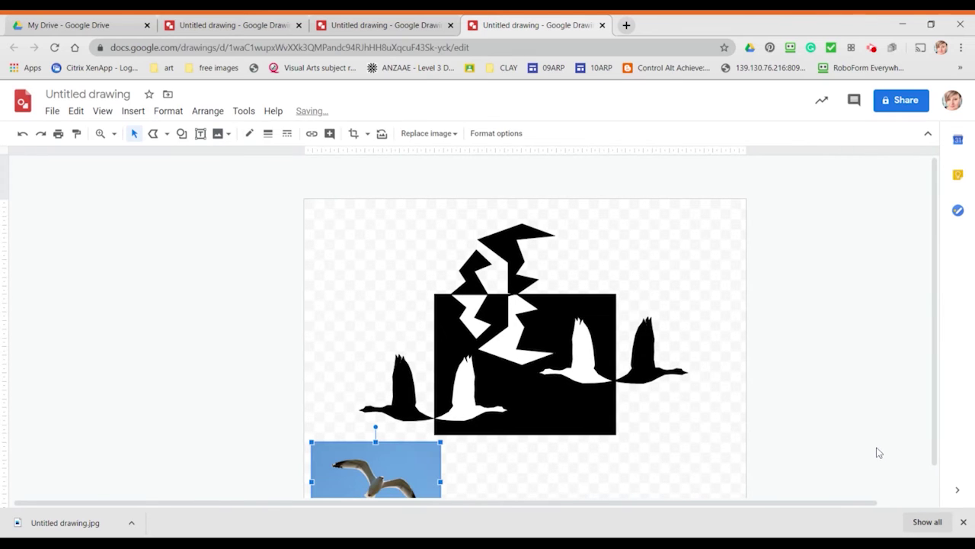
Step: Move the seagull photo off the page to the left, next to the black geese square
left_click_drag(376, 467, 123, 196)
left_click_drag(187, 249, 327, 450)
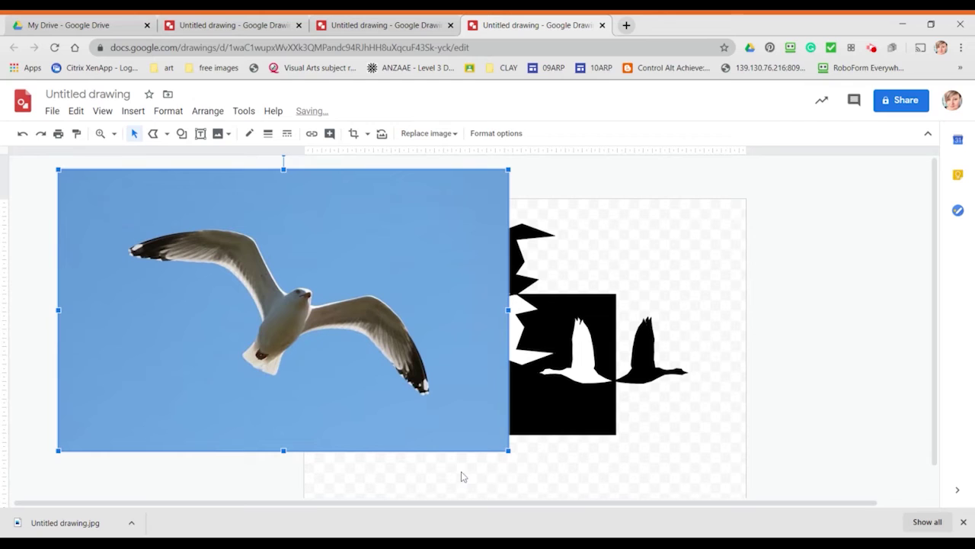
left_click_drag(483, 437, 464, 415)
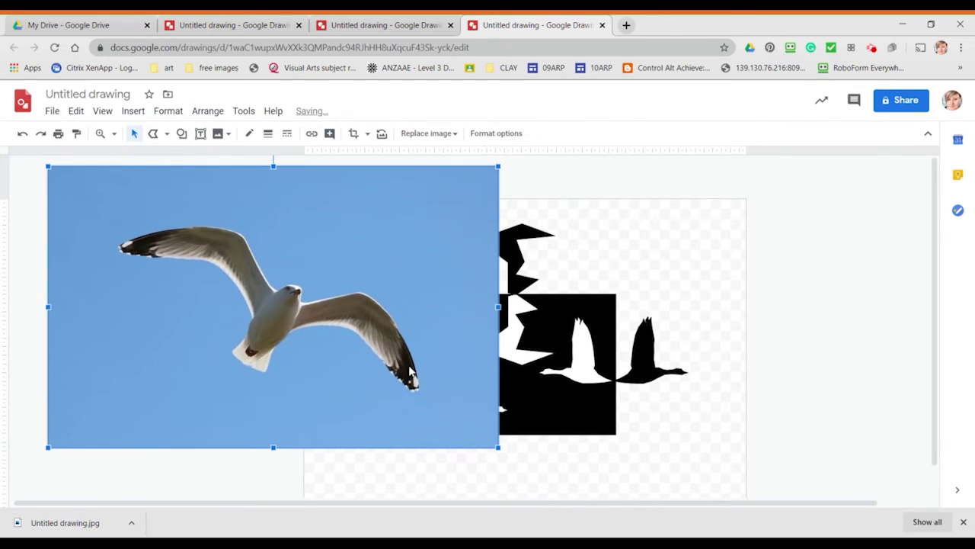
Step: Zoom the canvas out, then back in so the drawing fills the view
left_click(101, 112)
mouse_move(130, 134)
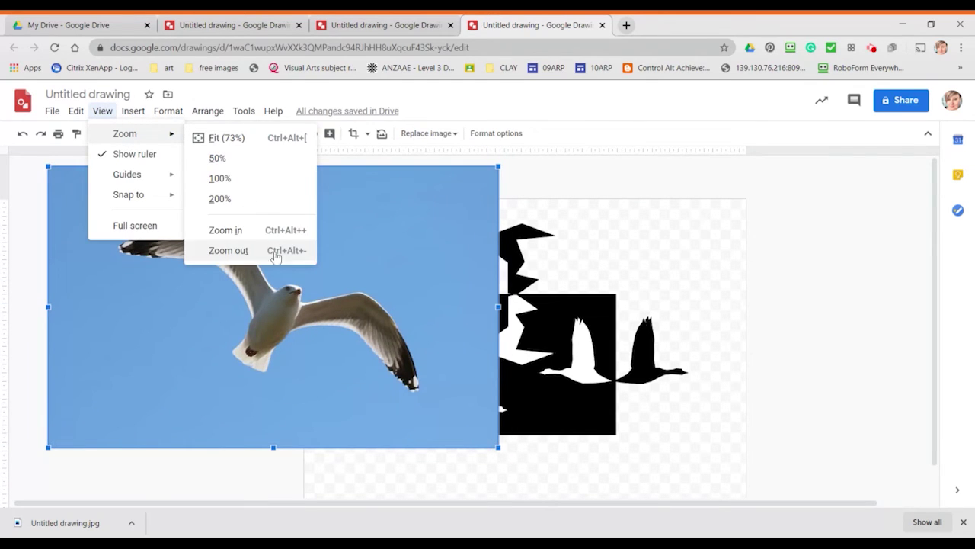
left_click(594, 172)
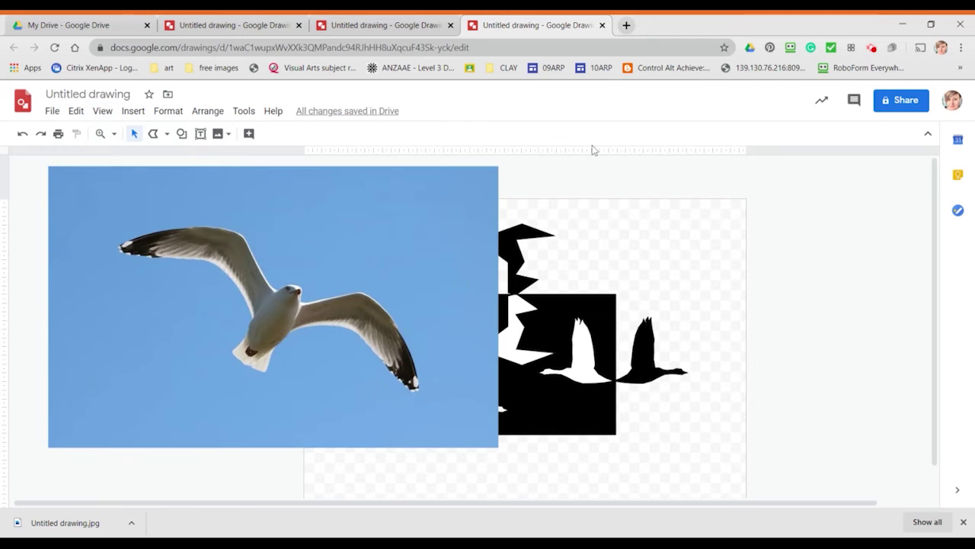
key("ctrl+alt+minus")
key("ctrl+alt+minus")
key("ctrl+alt+plus")
key("ctrl+alt+plus")
Step: Trace the flying gull with a polyline, starting at its wingtip and closing the shape
left_click(155, 134)
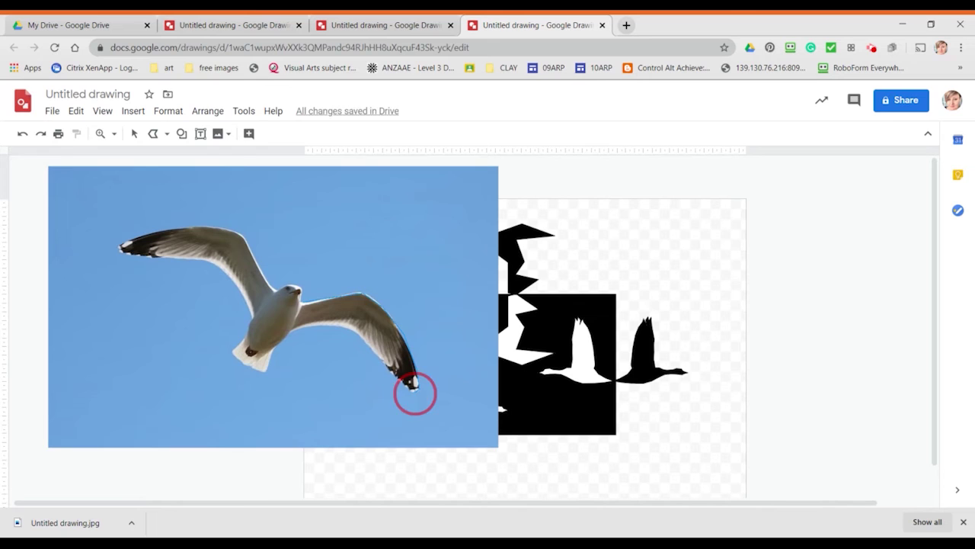
double_click(415, 390)
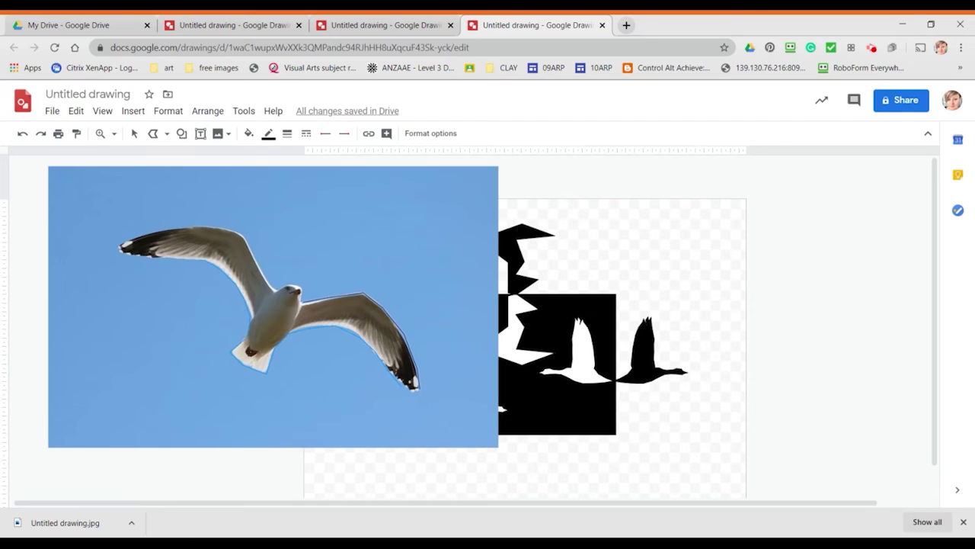
left_click(120, 246)
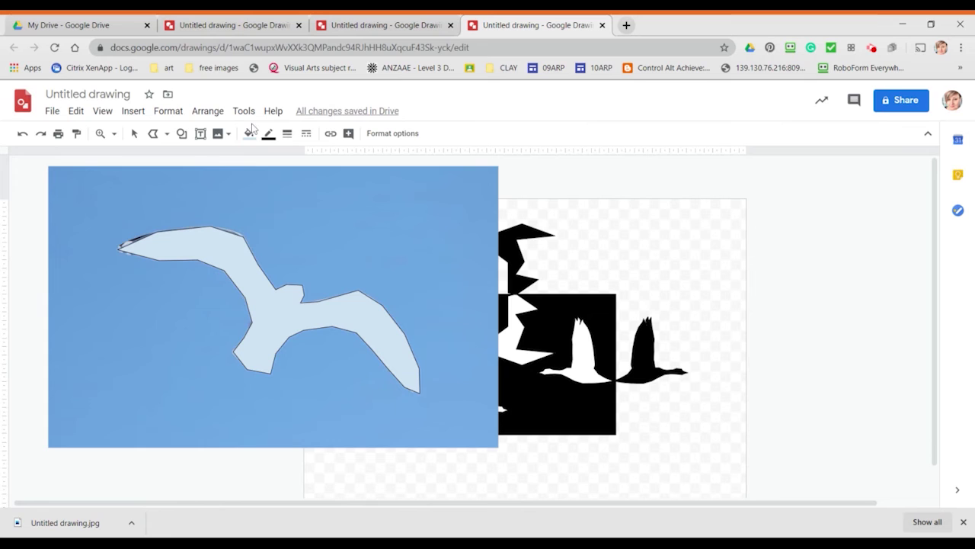
Step: Move the traced gull shape onto the geese design and delete the seagull photo
left_click(135, 133)
left_click(265, 359)
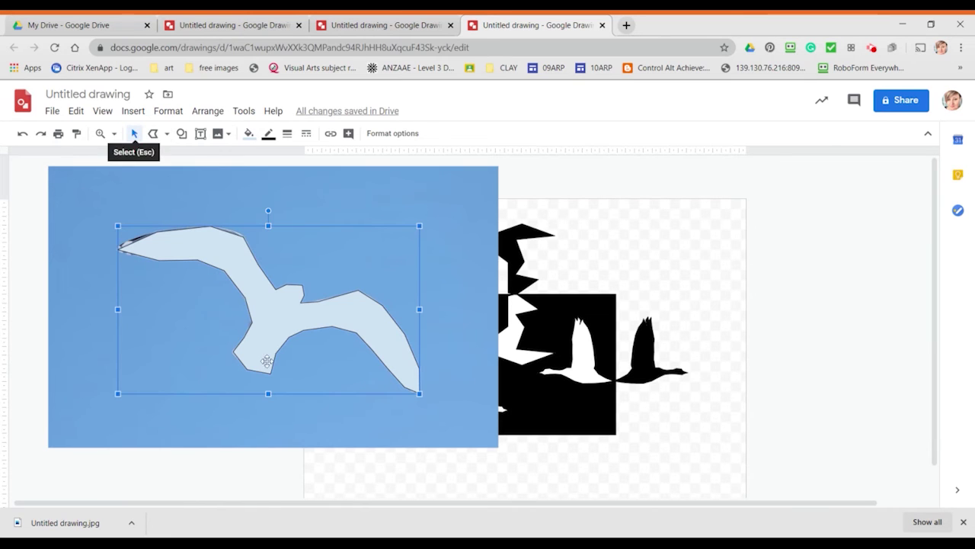
left_click_drag(279, 307, 563, 319)
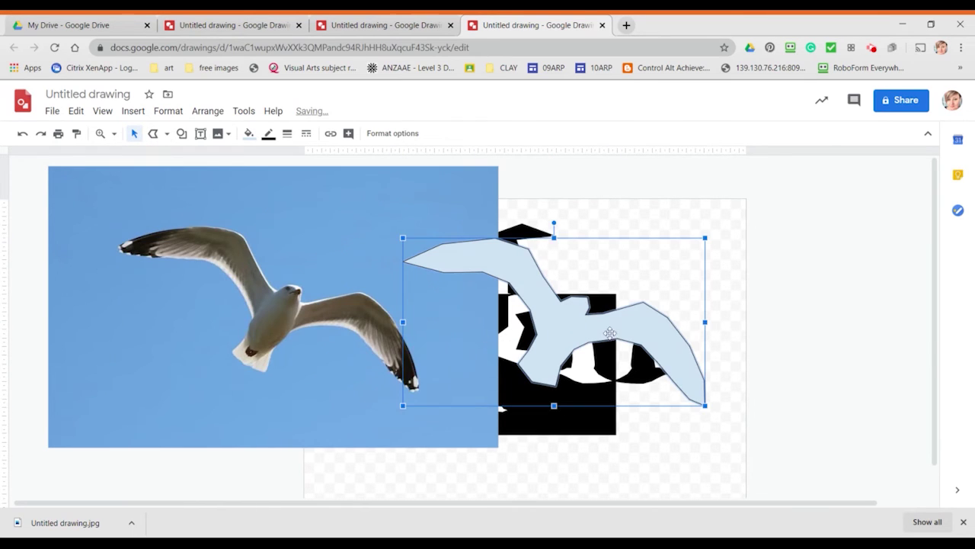
left_click(249, 184)
key("Delete")
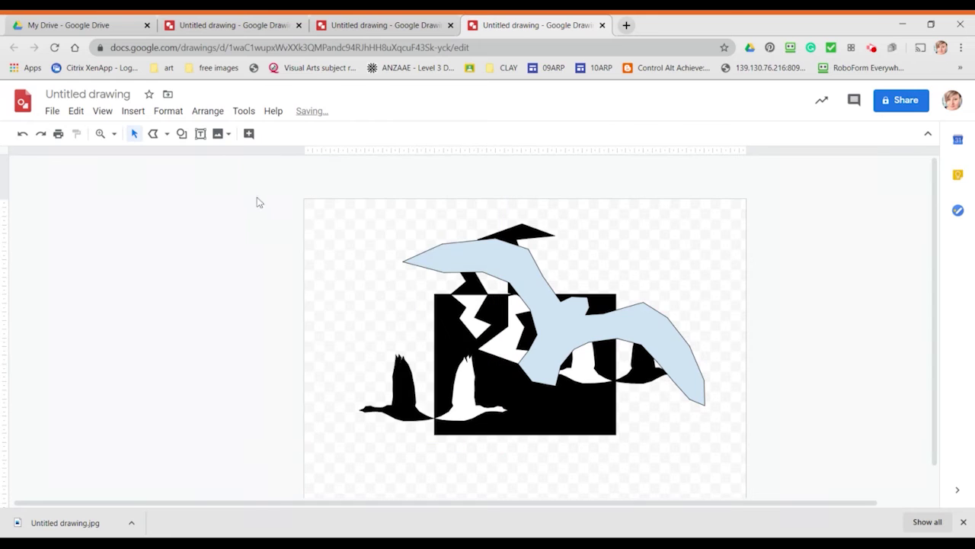
Step: Shrink the gull shape and place it on the bottom edge of the black square
left_click(480, 262)
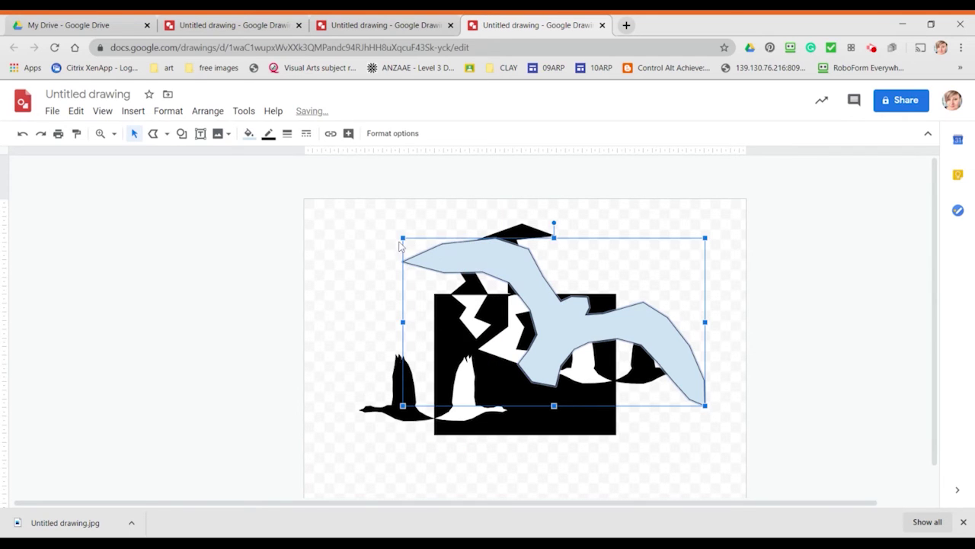
left_click_drag(458, 273, 628, 353)
left_click_drag(670, 379, 552, 408)
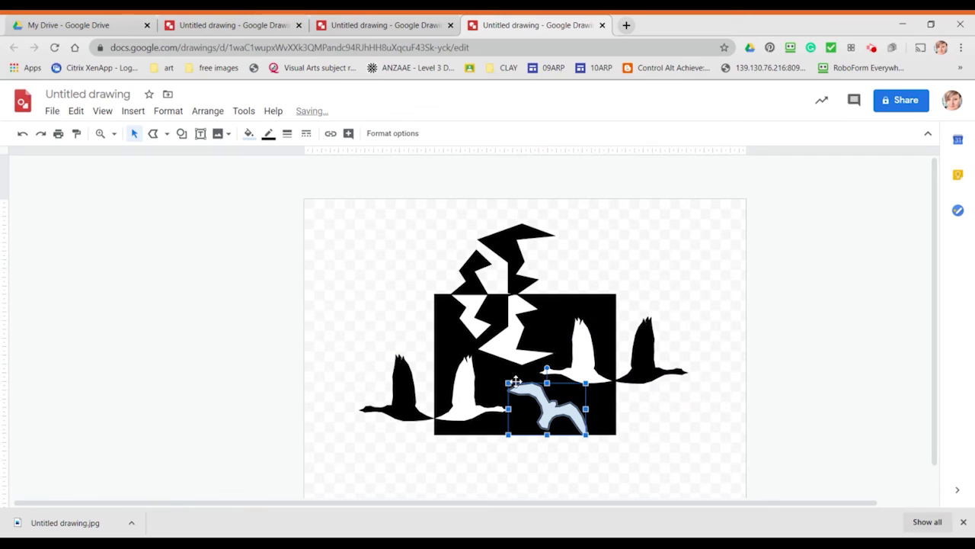
Step: Enlarge the gull slightly and fill it with white
left_click_drag(508, 382, 492, 374)
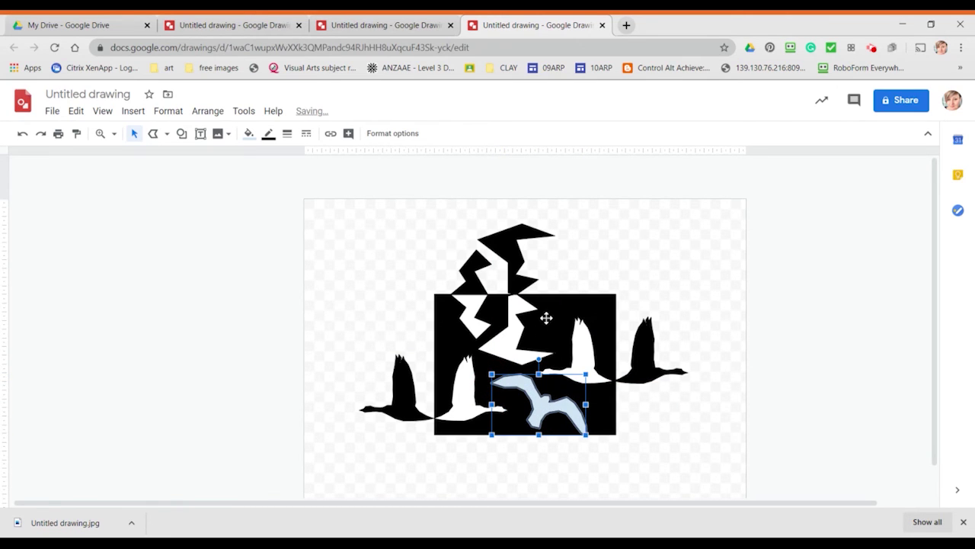
left_click(249, 135)
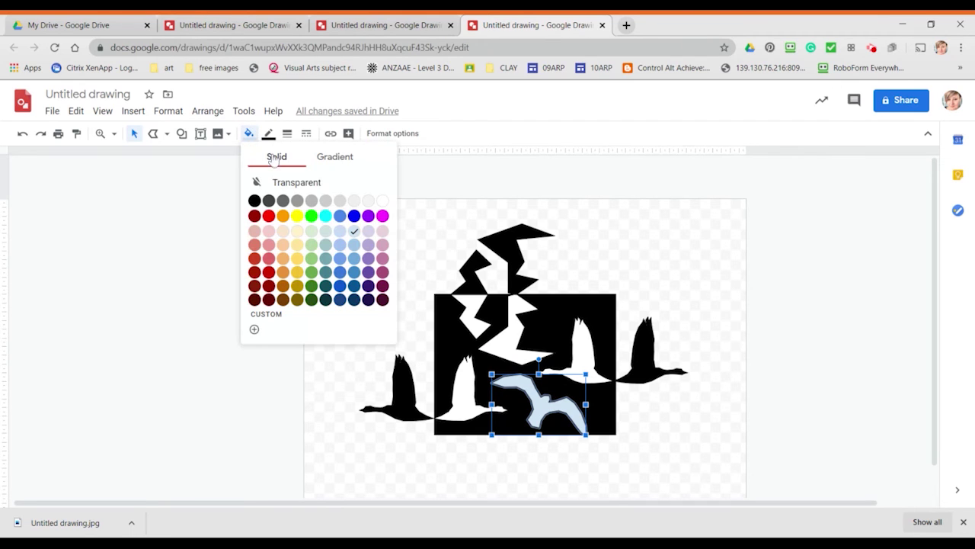
left_click(382, 203)
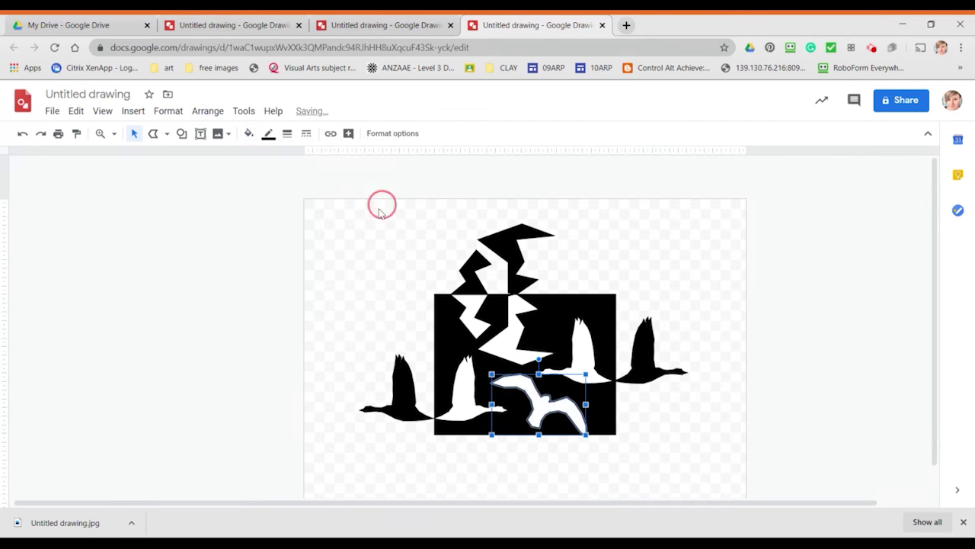
Step: Copy and paste the white gull, then flip the copy vertically
left_click(76, 110)
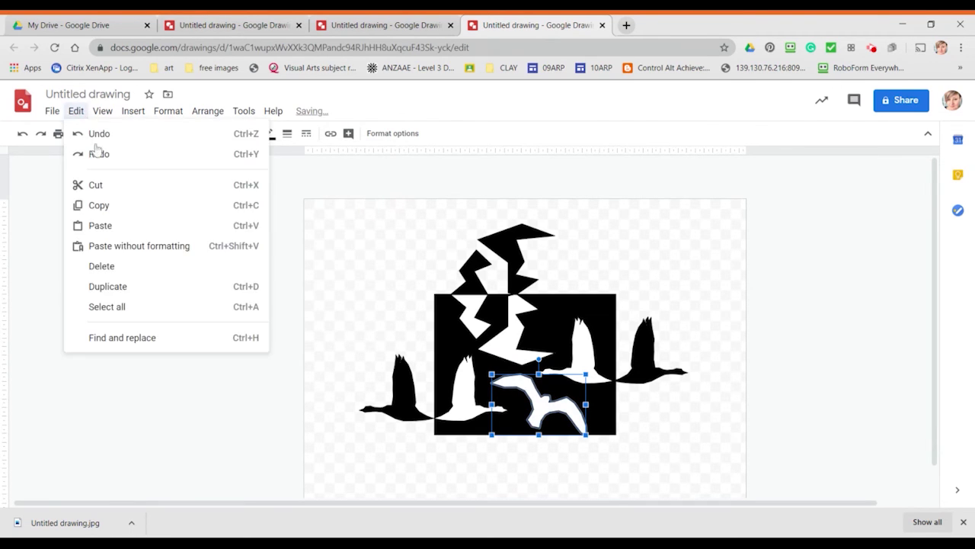
left_click(118, 210)
left_click(77, 111)
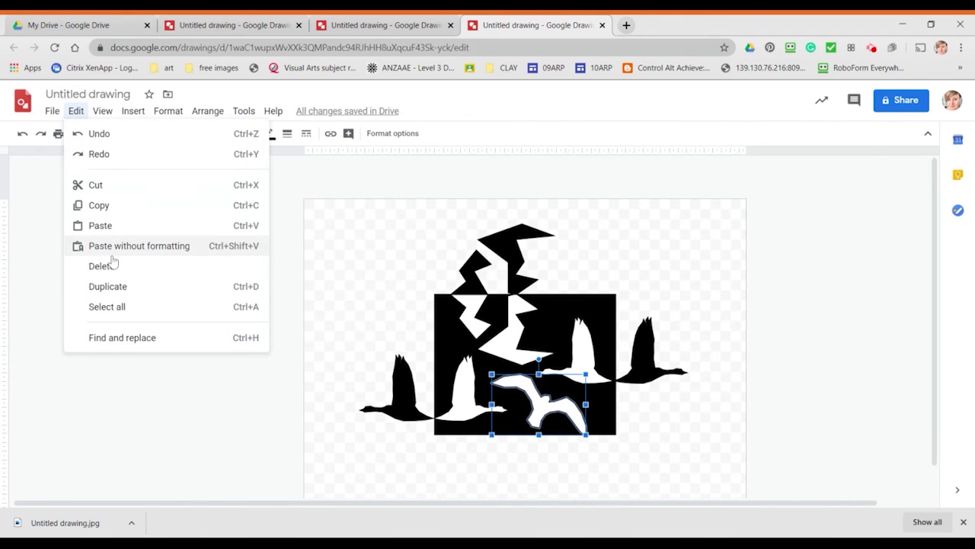
left_click(101, 226)
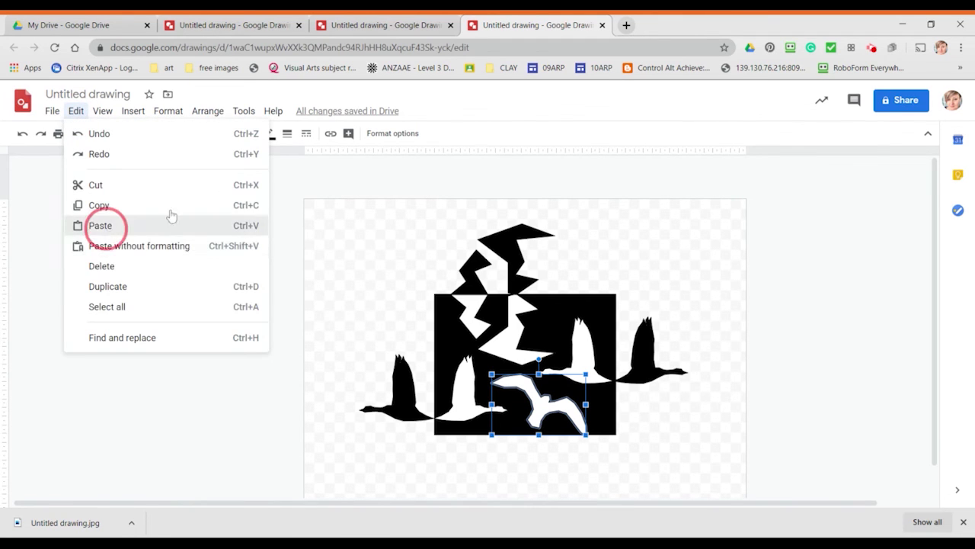
left_click(204, 112)
mouse_move(229, 240)
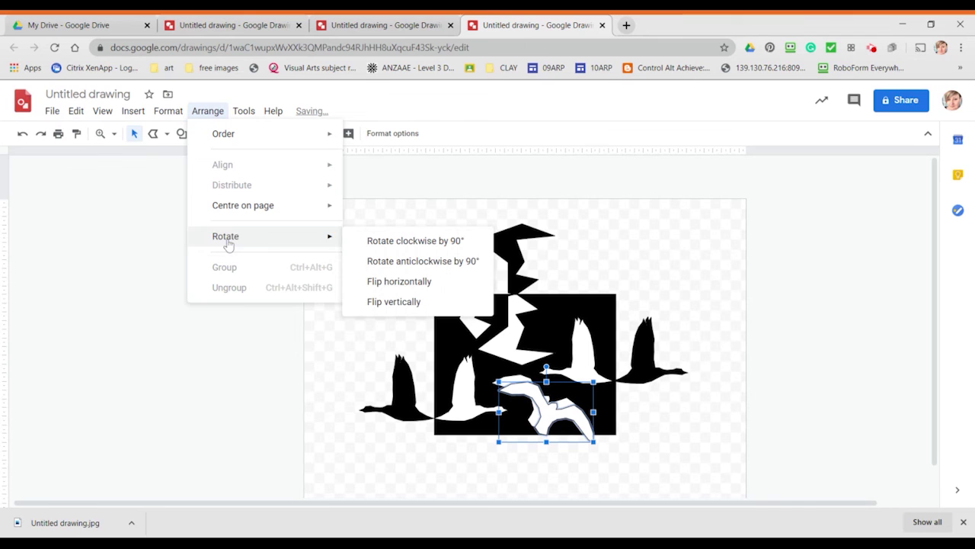
left_click(408, 302)
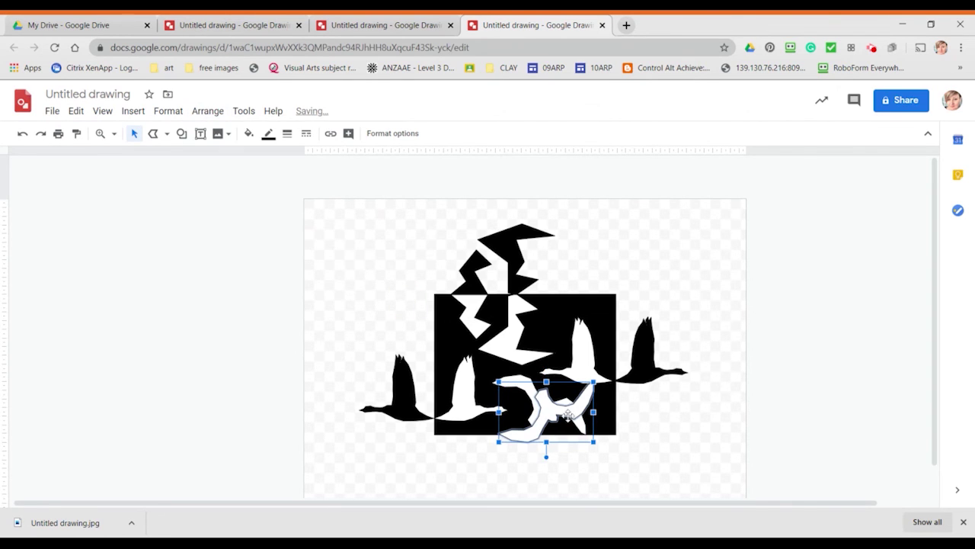
Step: Move the flipped copy just below the square's bottom edge and fill it black
mouse_move(567, 413)
left_mouse_down()
mouse_move(570, 482)
mouse_move(560, 466)
left_mouse_up()
left_click(249, 134)
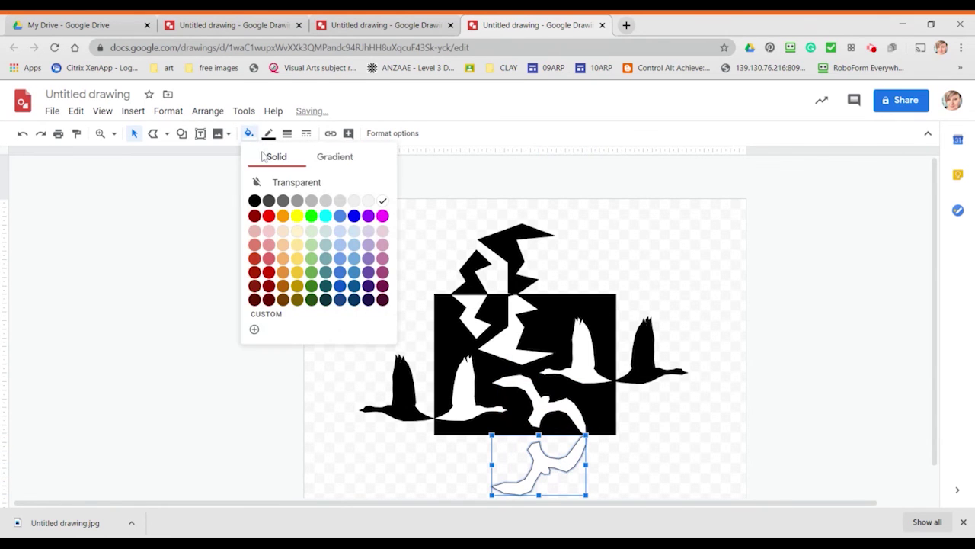
left_click(255, 202)
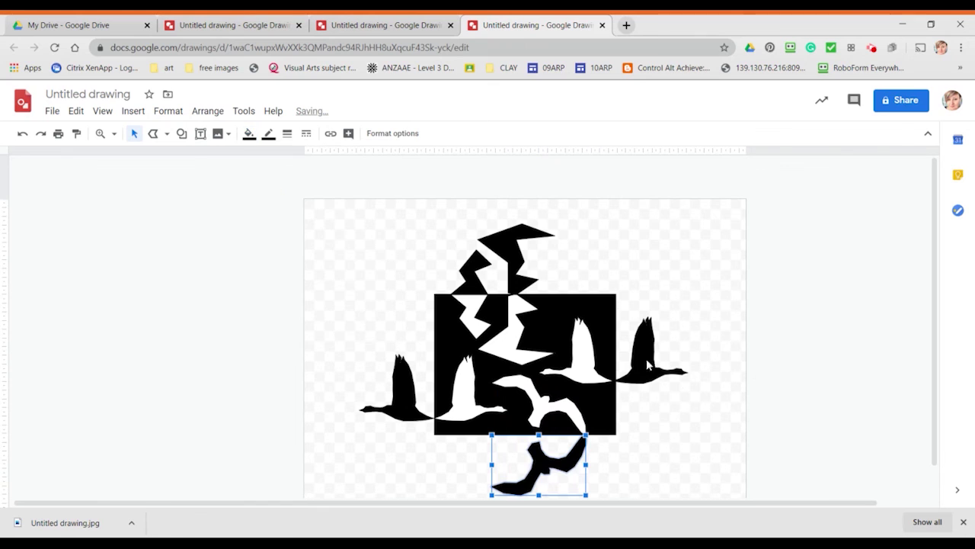
left_click(681, 394)
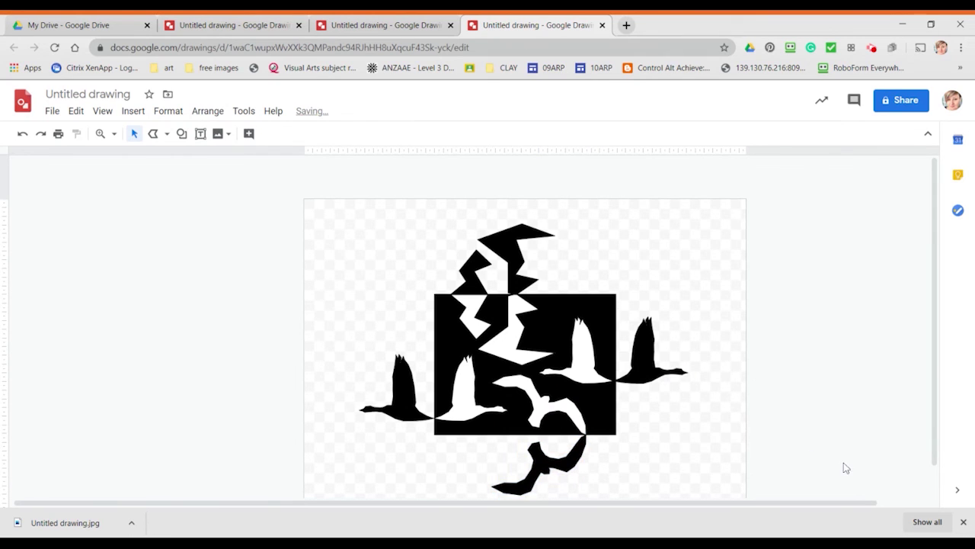